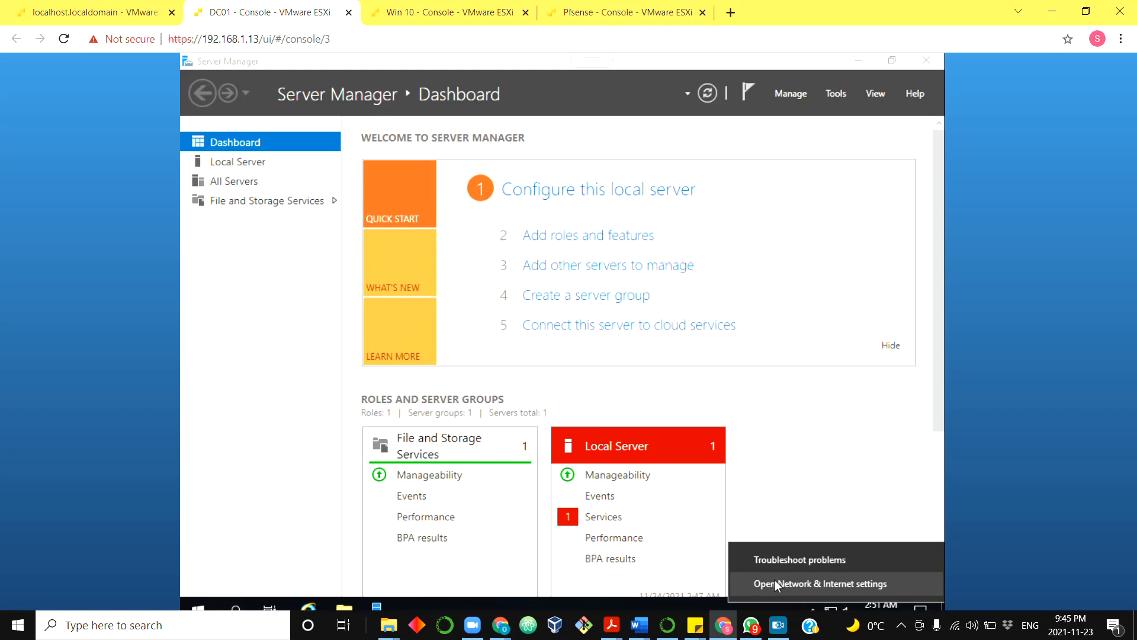
Go from Network & Internet settings to the list of network adapters
click(775, 583)
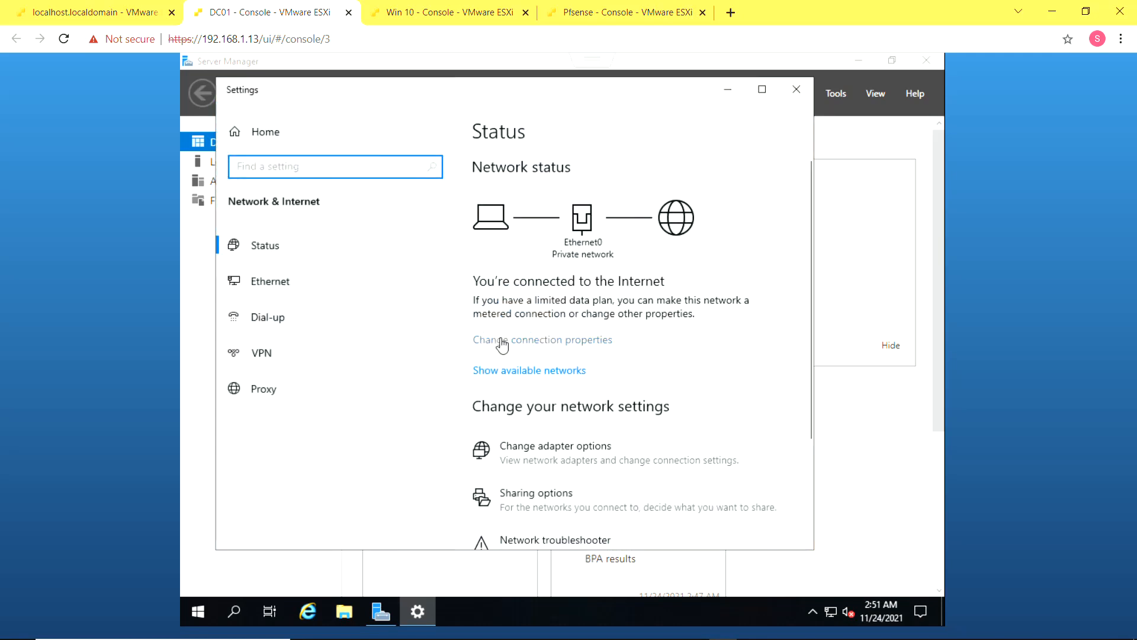
click(501, 342)
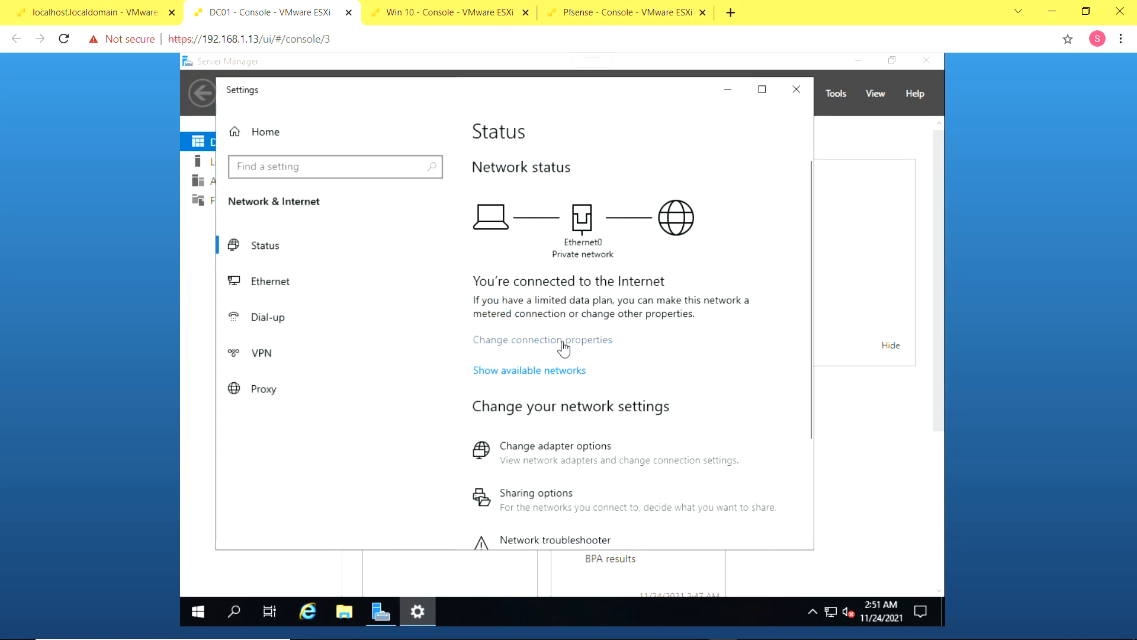
scroll(559, 332, down, 3)
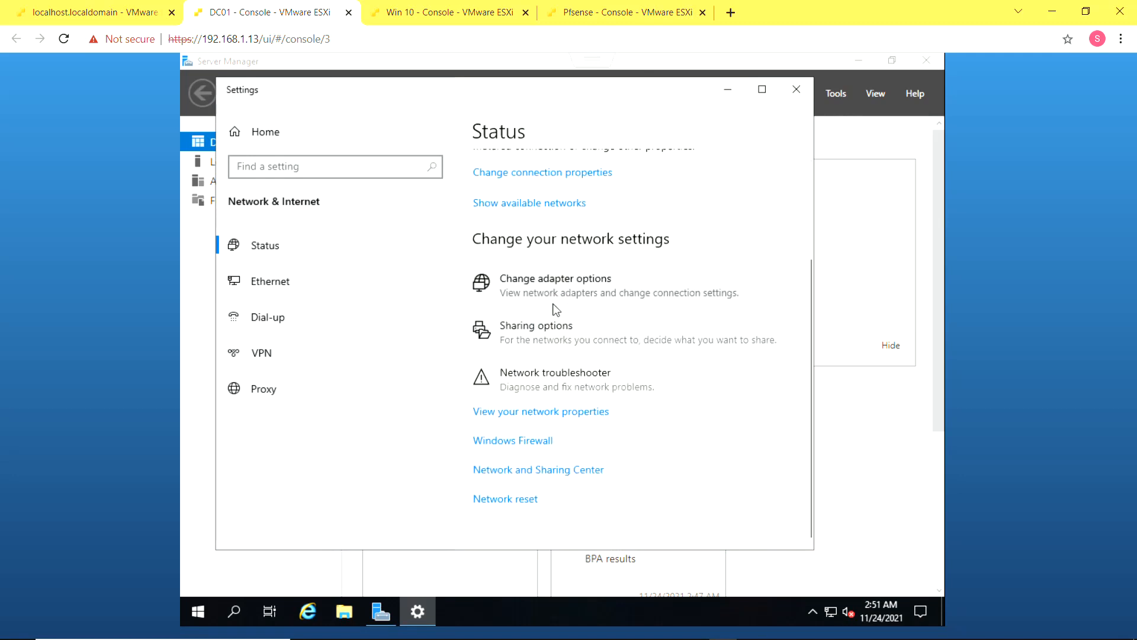
click(554, 304)
Open the Internet Protocol Version 4 properties of the Ethernet0 connection
click(364, 203)
right_click(363, 199)
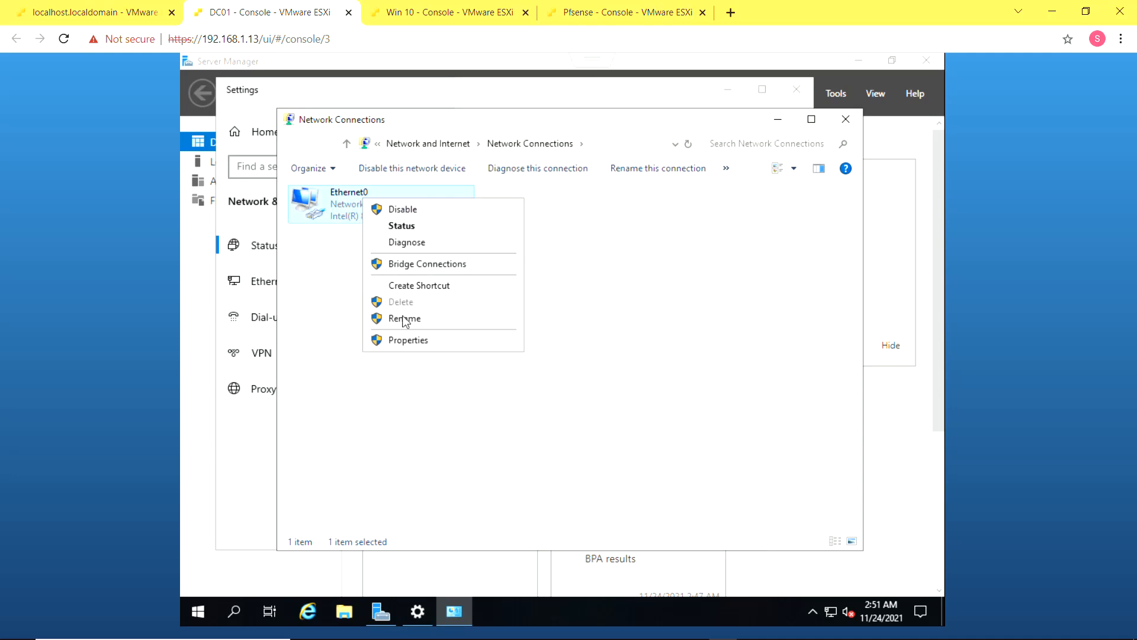
click(406, 339)
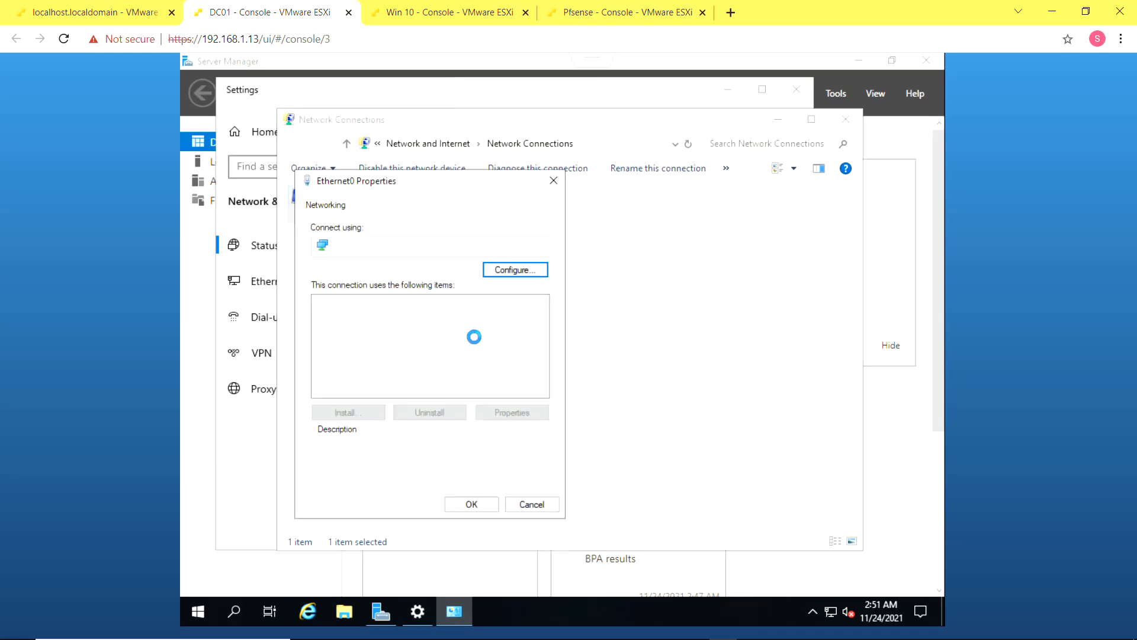
click(438, 343)
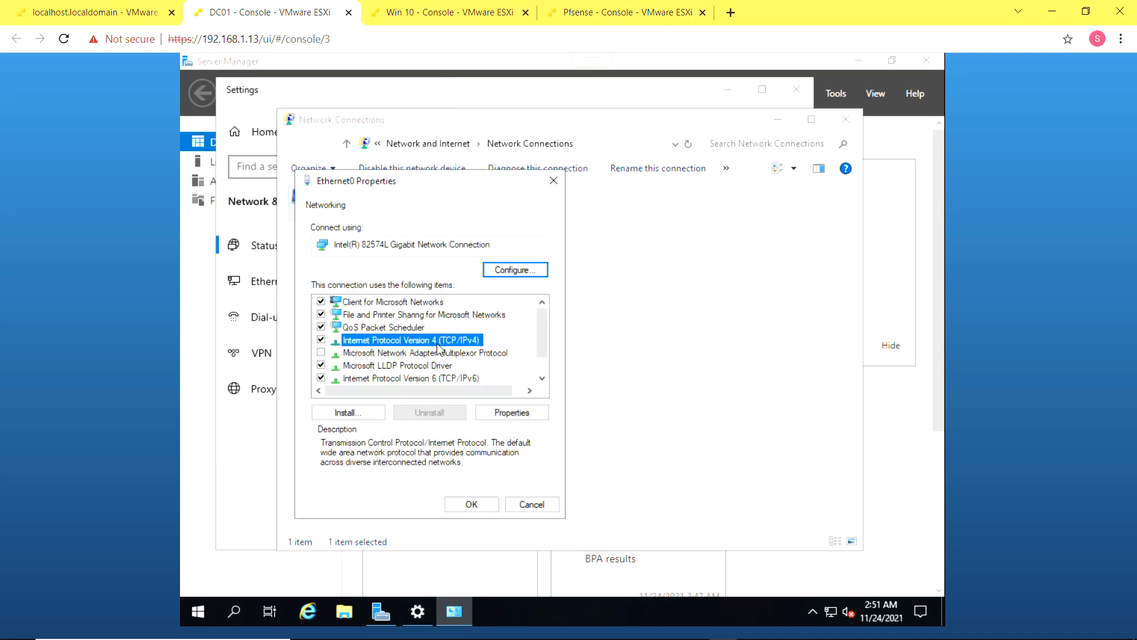
click(513, 412)
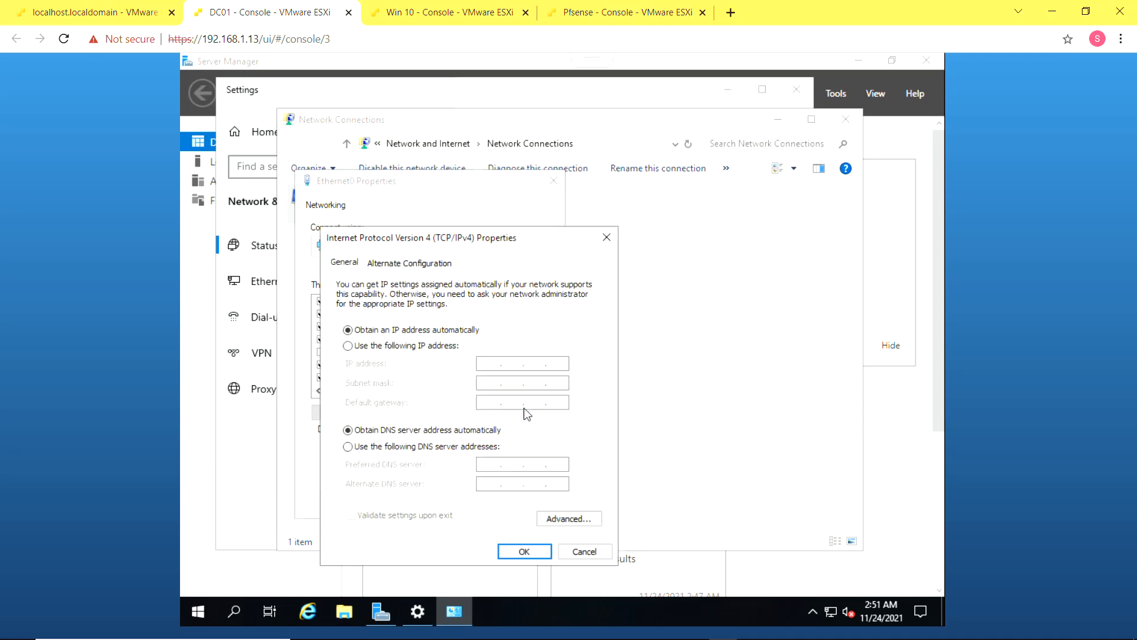
Assign static IP 192.168.88.200, mask 255.255.255.0 and gateway 192.168.88.1
click(413, 350)
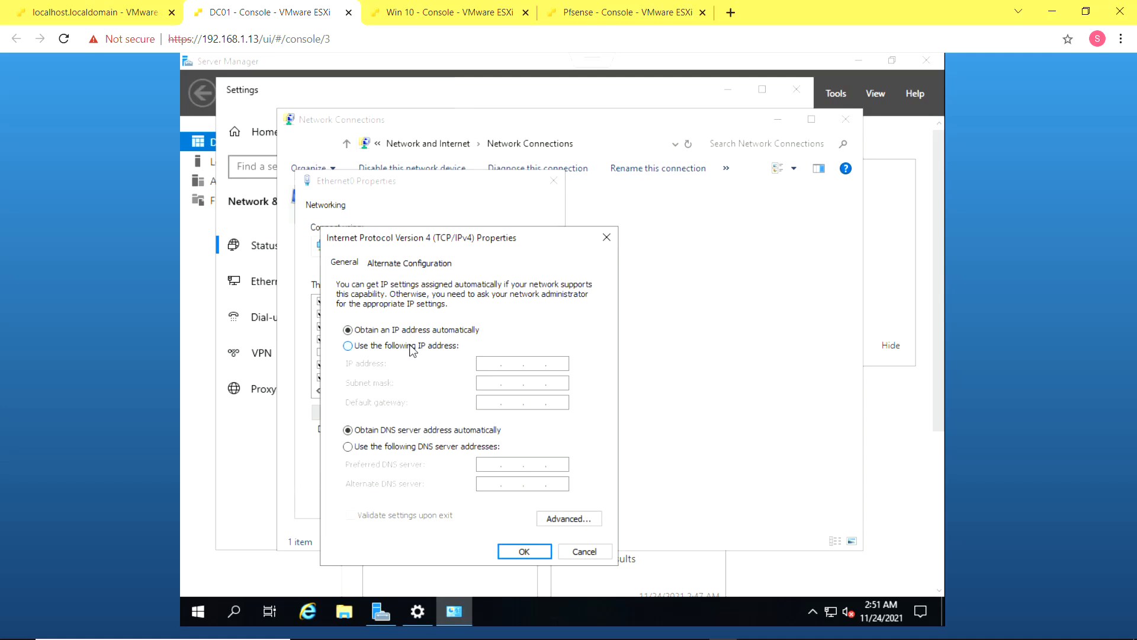
click(491, 360)
text(192 . )
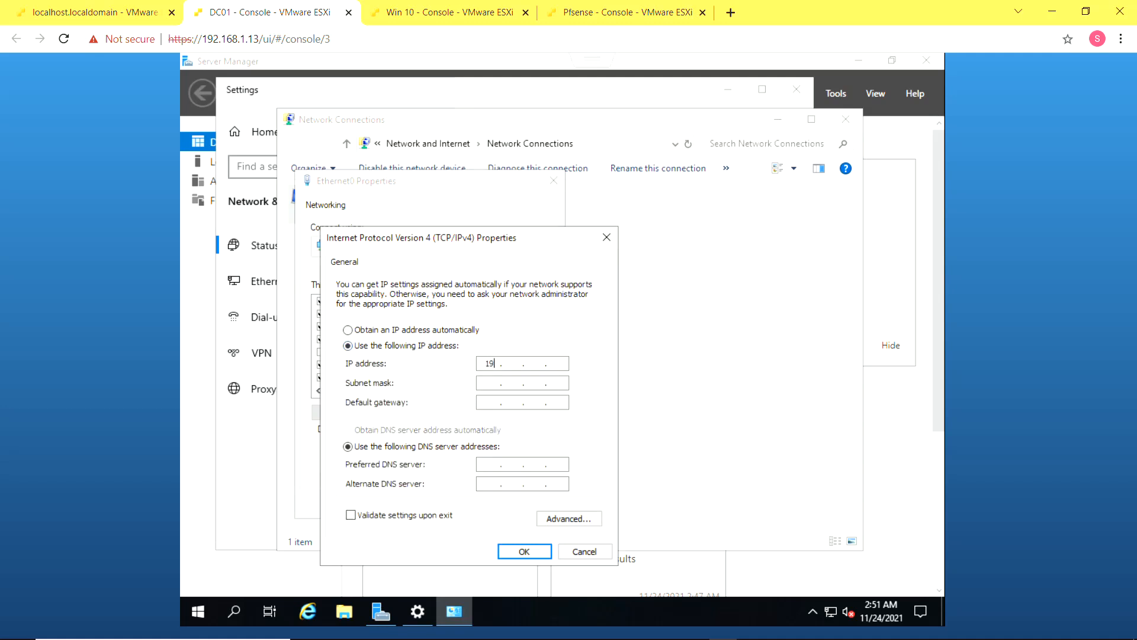
text(168 . 88 . 200)
key(Tab)
key(Tab)
text(192 . )
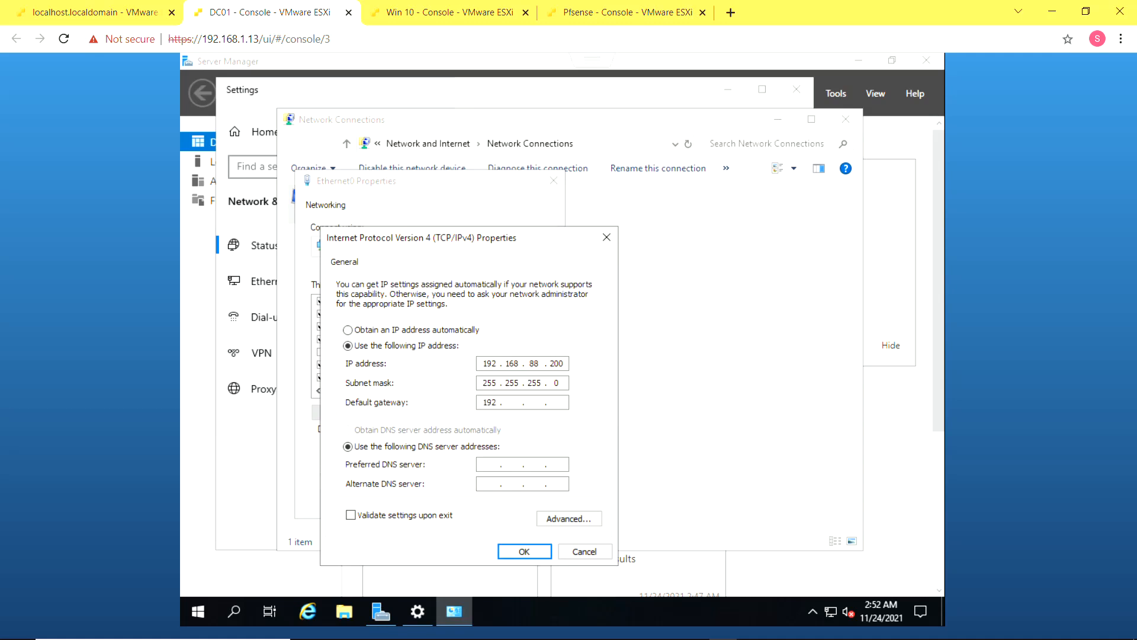
text(168 . 88)
key(Tab)
click(554, 402)
text(1)
Set DNS servers 127.0.0.1 and 192.168.88.1 and save the IPv4 settings
click(495, 464)
text(1270019216888)
click(523, 550)
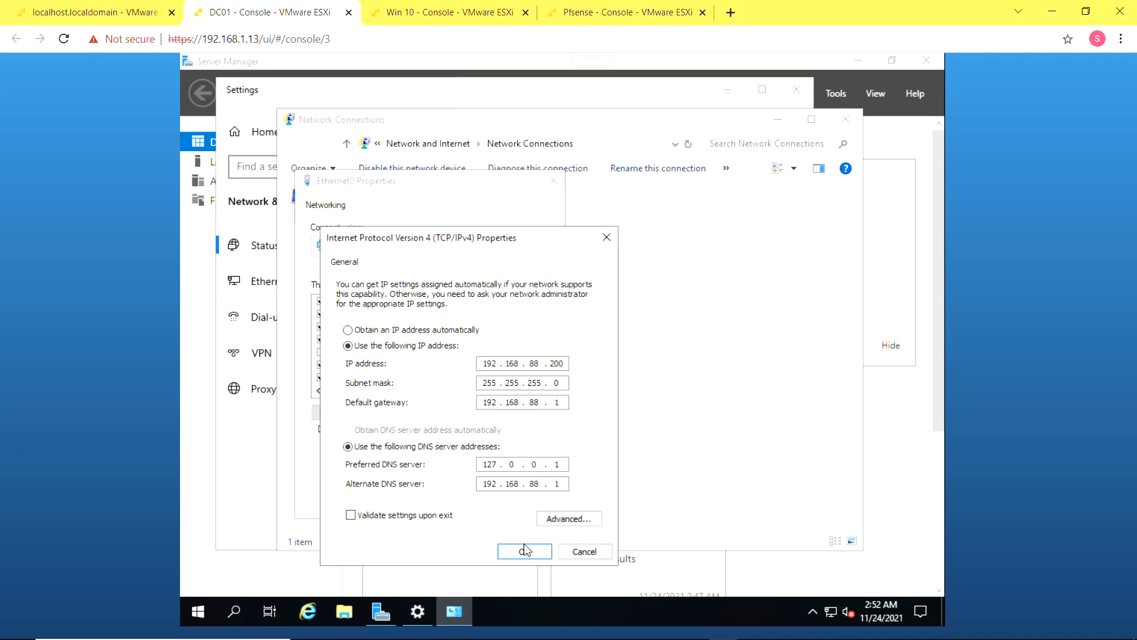
click(523, 550)
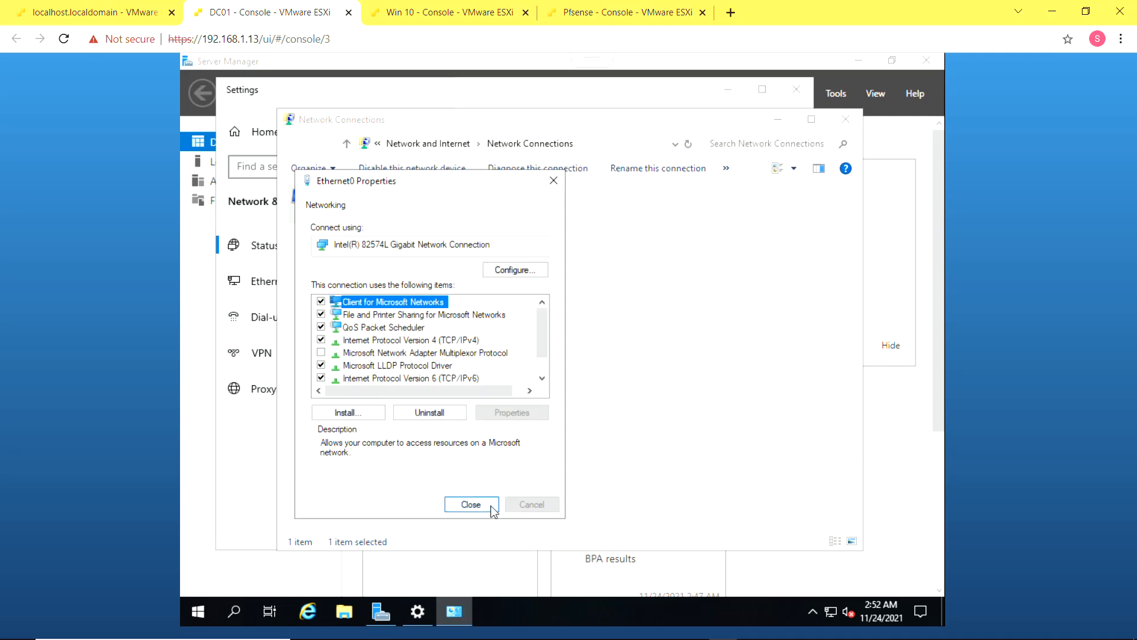
Start the Add Roles and Features wizard with role-based installation targeting DC01
click(472, 504)
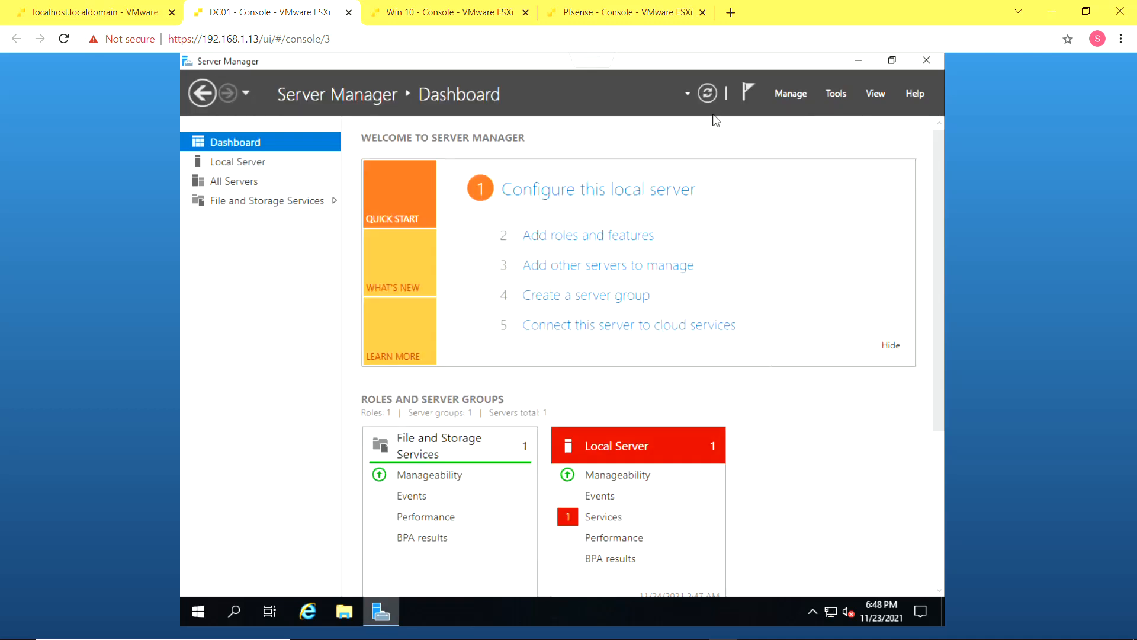
click(713, 90)
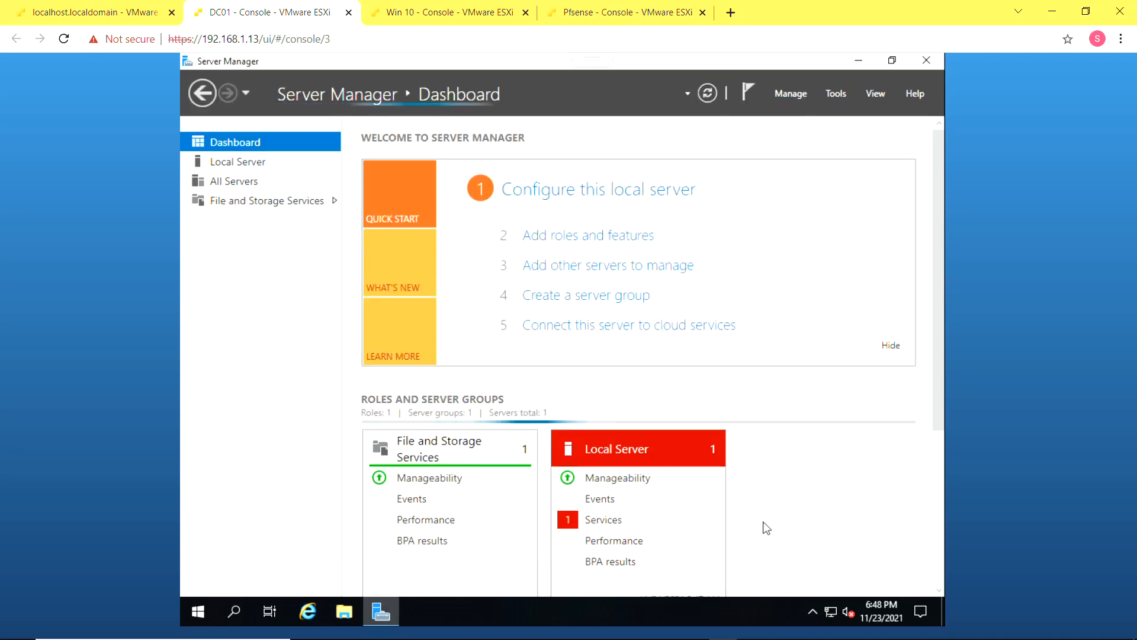
click(574, 236)
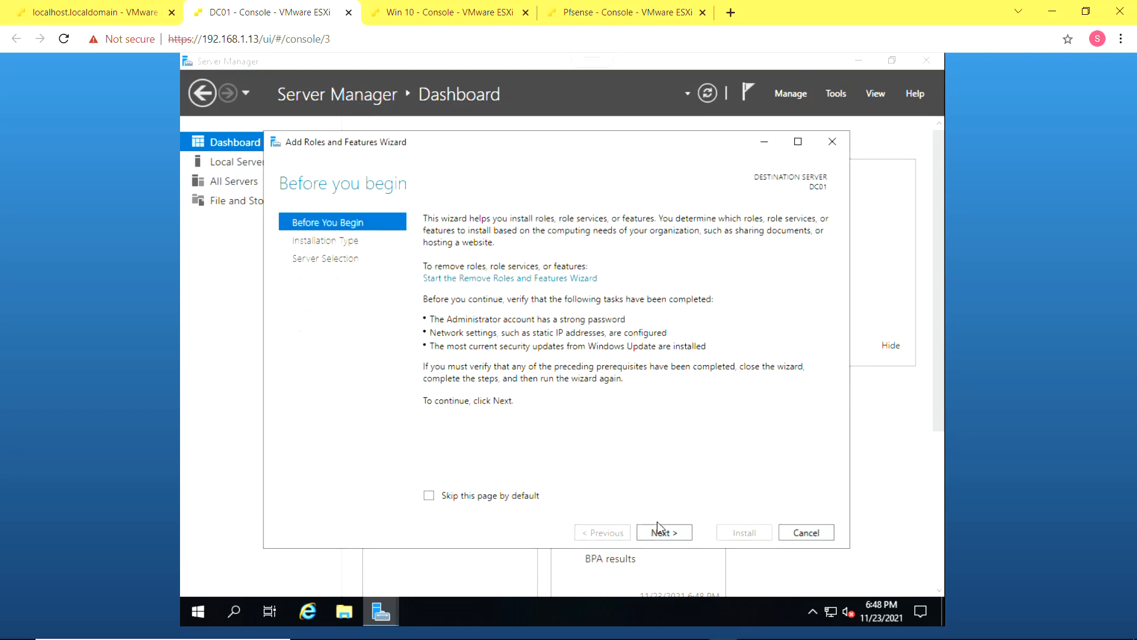
click(662, 531)
click(662, 532)
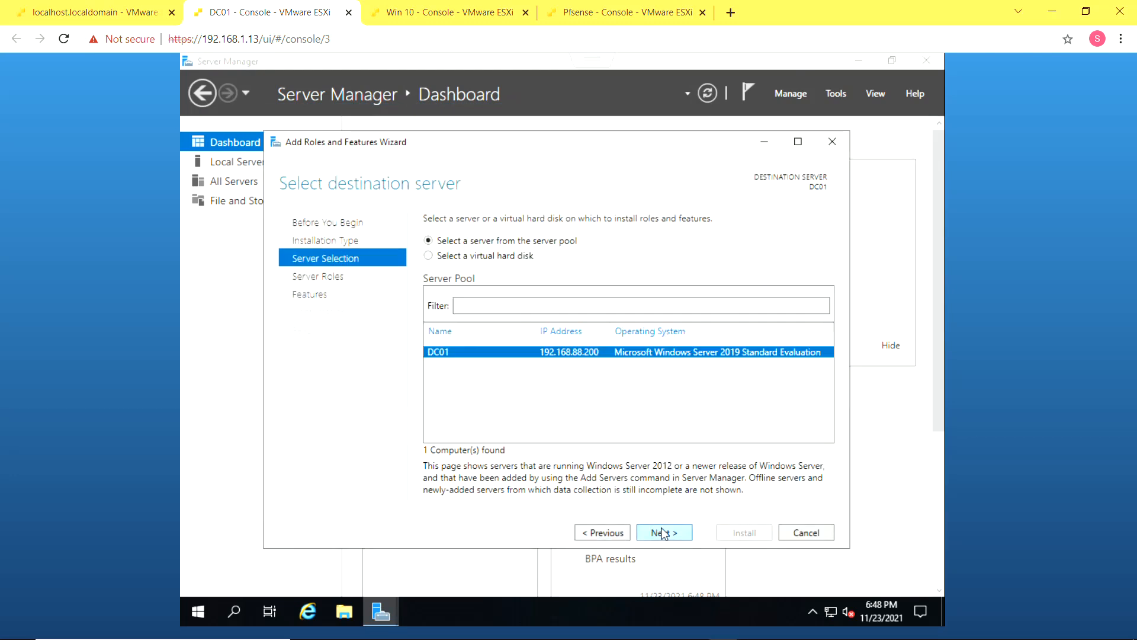
click(663, 532)
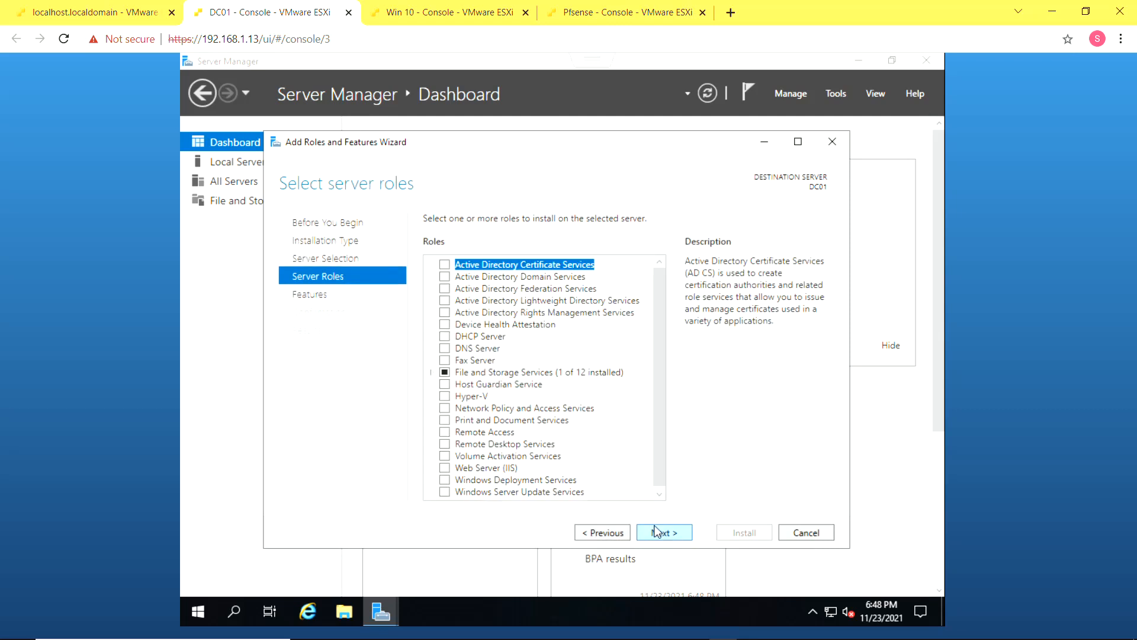
Select the AD DS and AD LDS roles with their required management tools
click(444, 276)
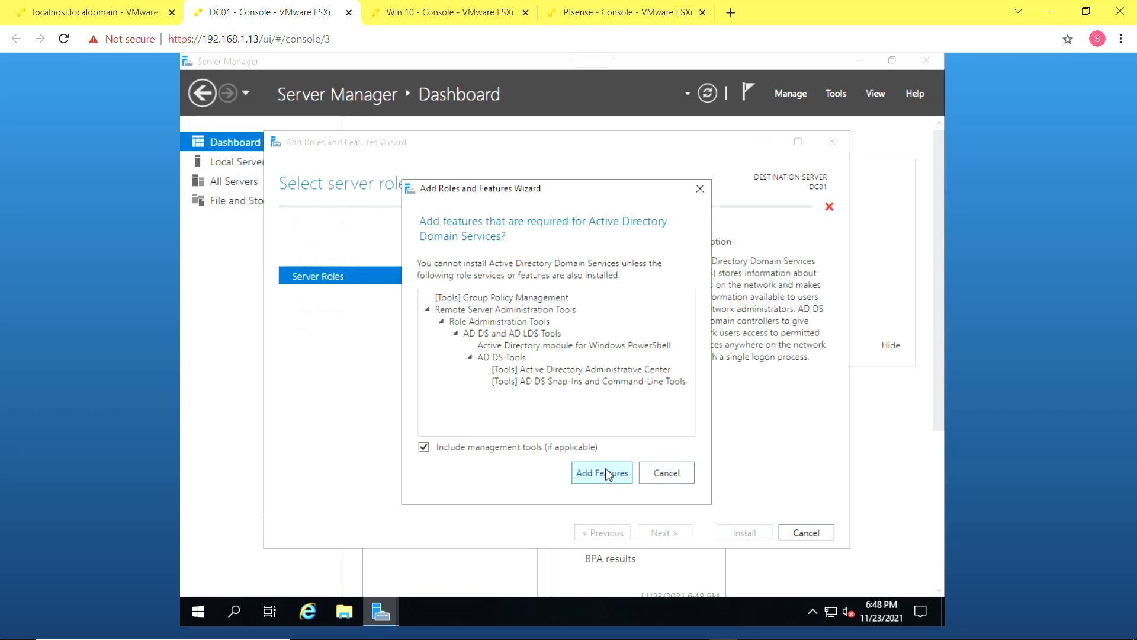
click(603, 472)
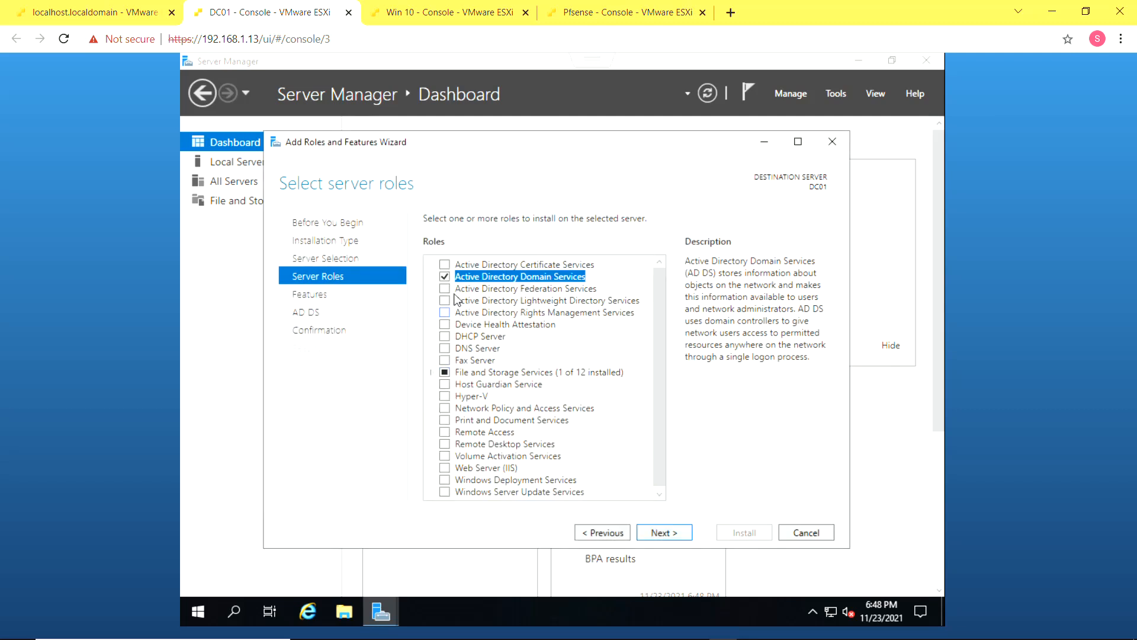
click(444, 300)
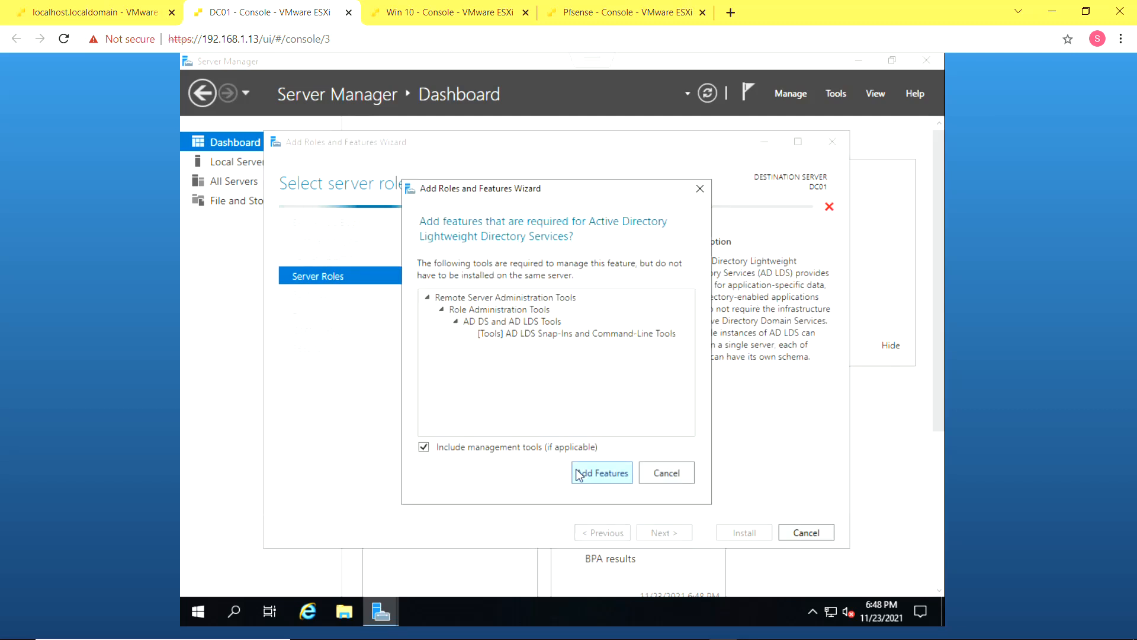
click(602, 473)
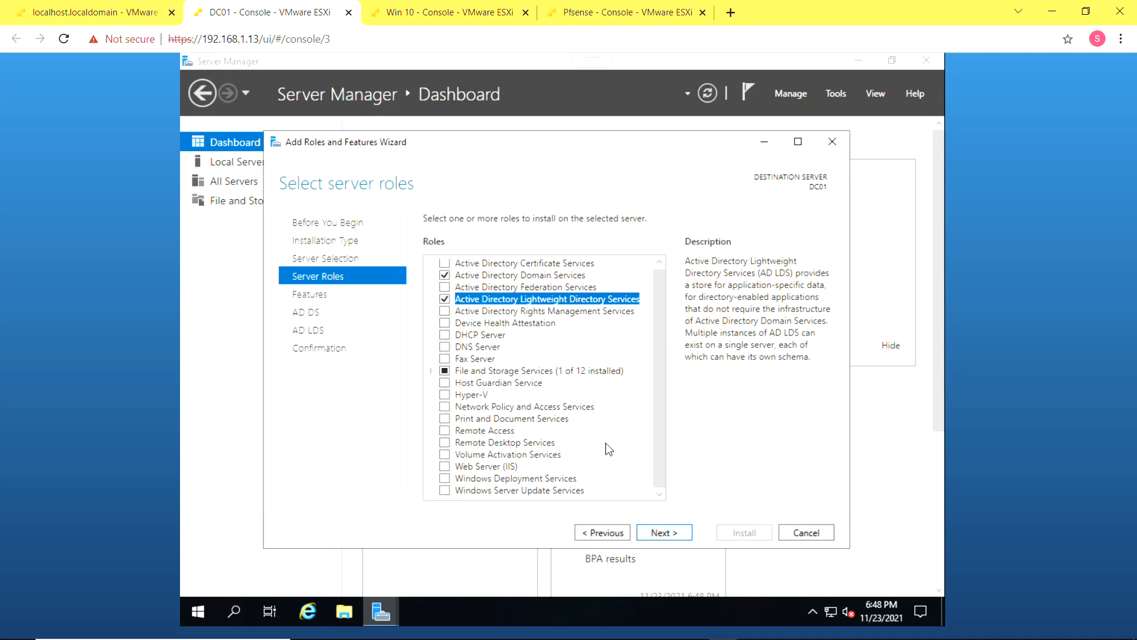
Keep the default features, pass the AD DS and AD LDS info pages, and start installation
click(674, 543)
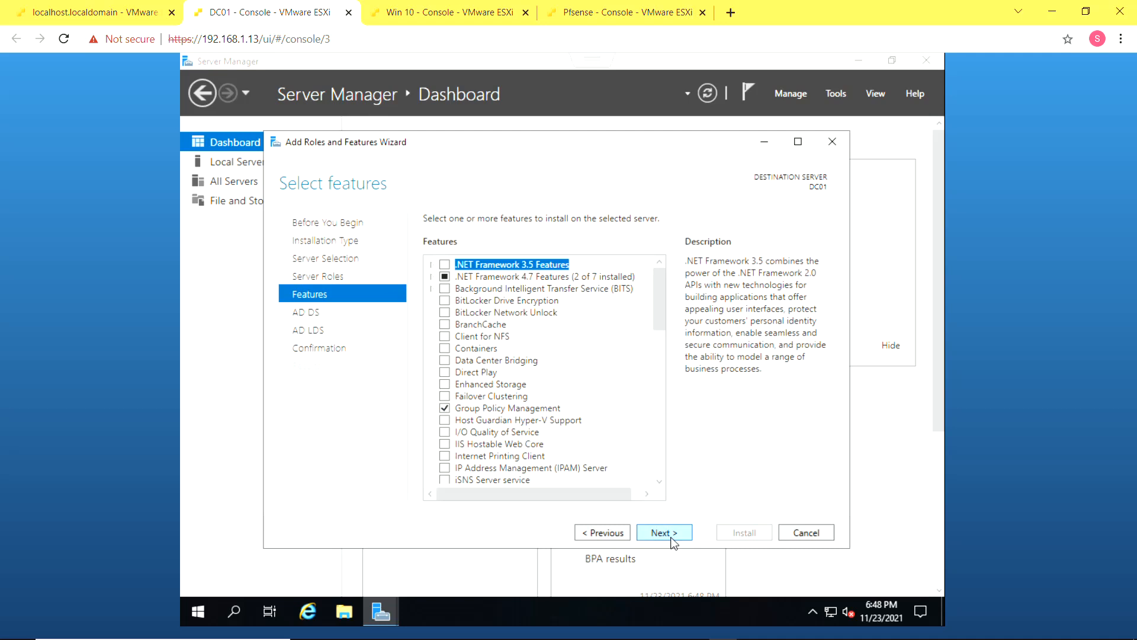
click(674, 543)
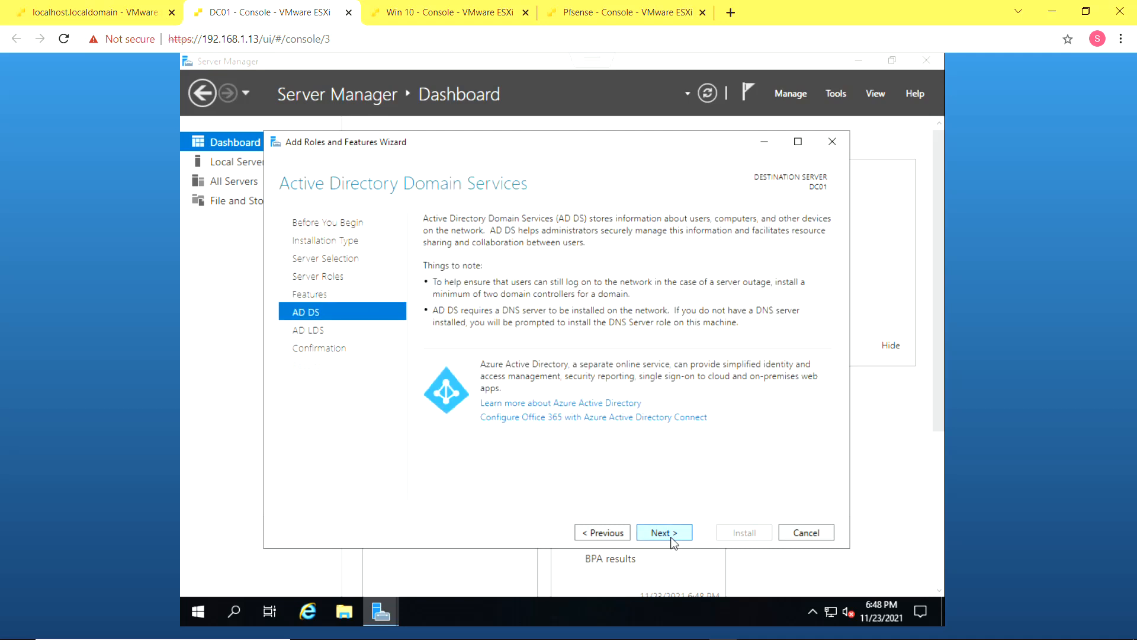
click(674, 542)
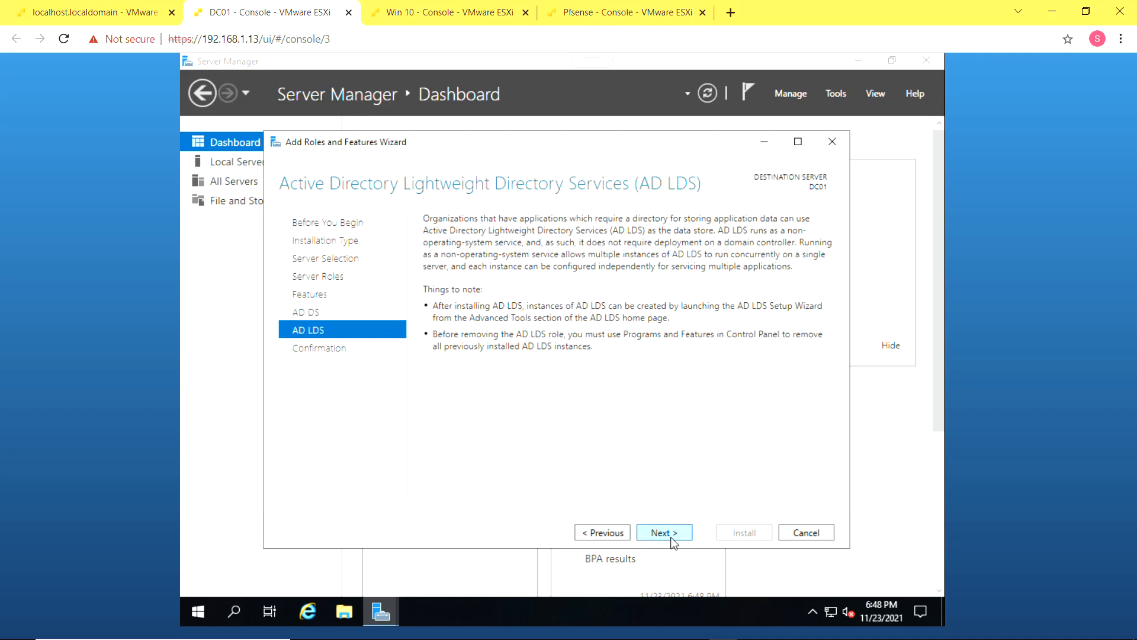
click(673, 543)
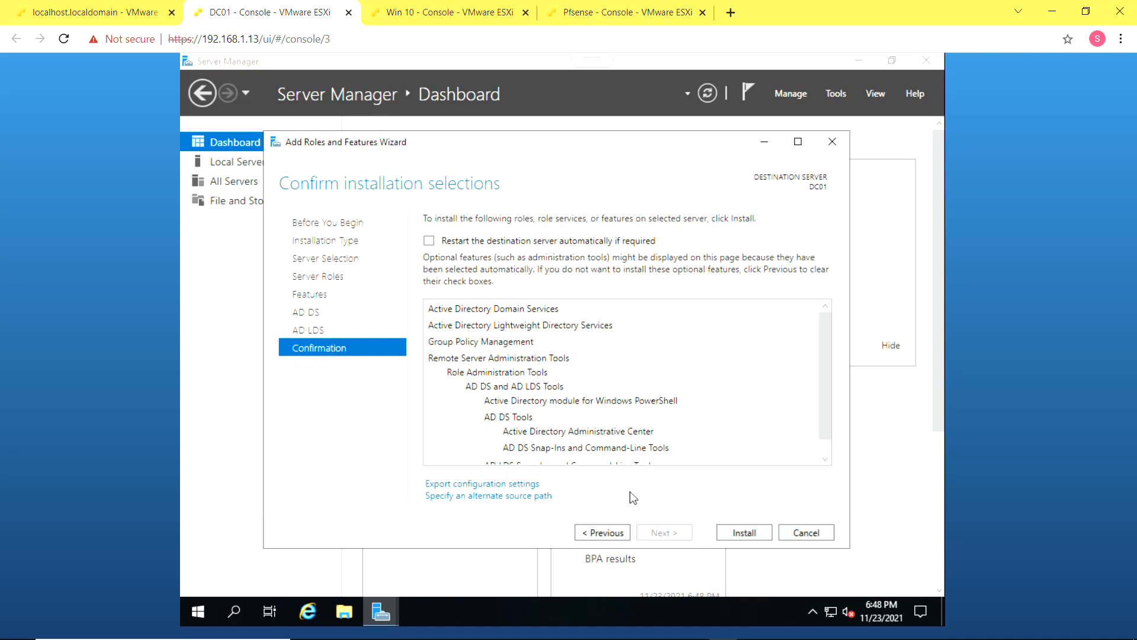
scroll(650, 424, down, 1)
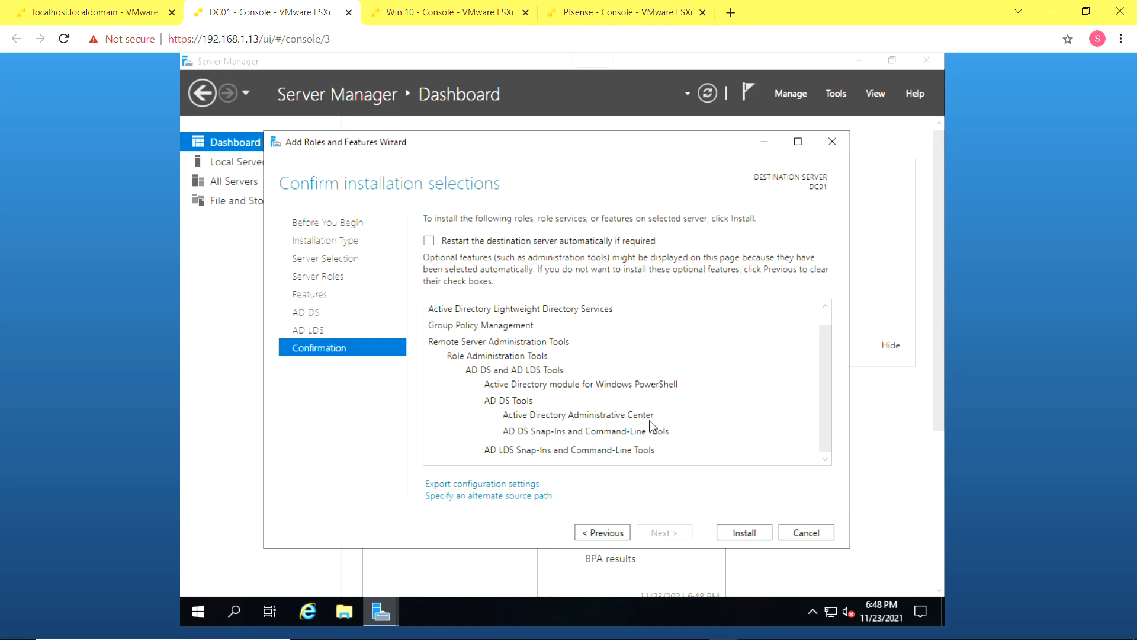
click(735, 531)
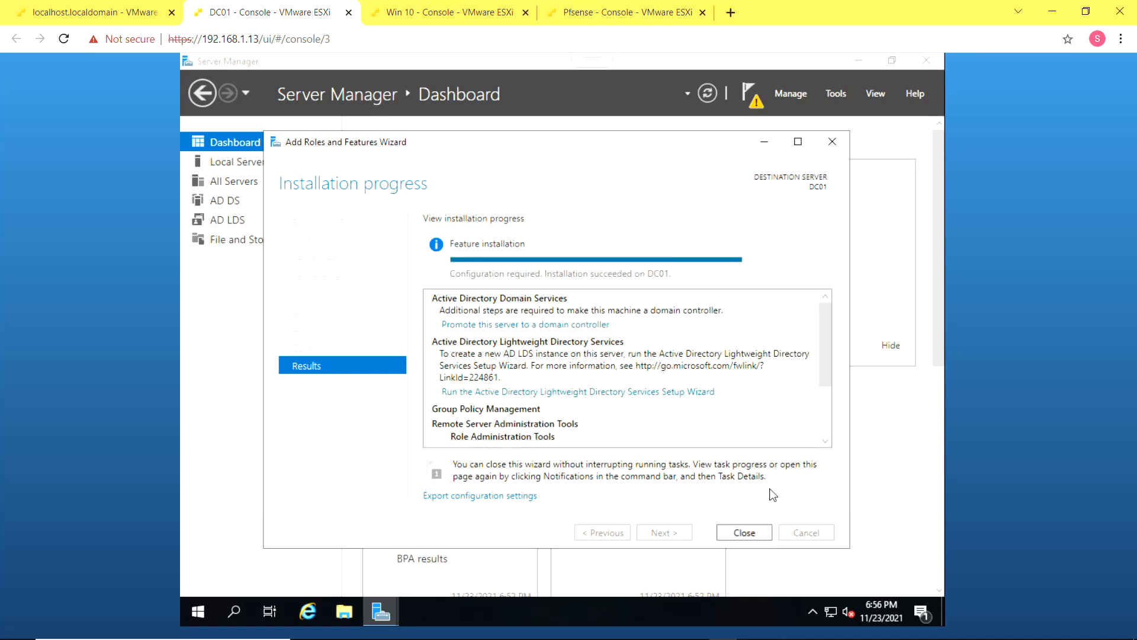
Close the finished installation wizard and show the AD DS and AD LDS post-deployment notices
click(744, 532)
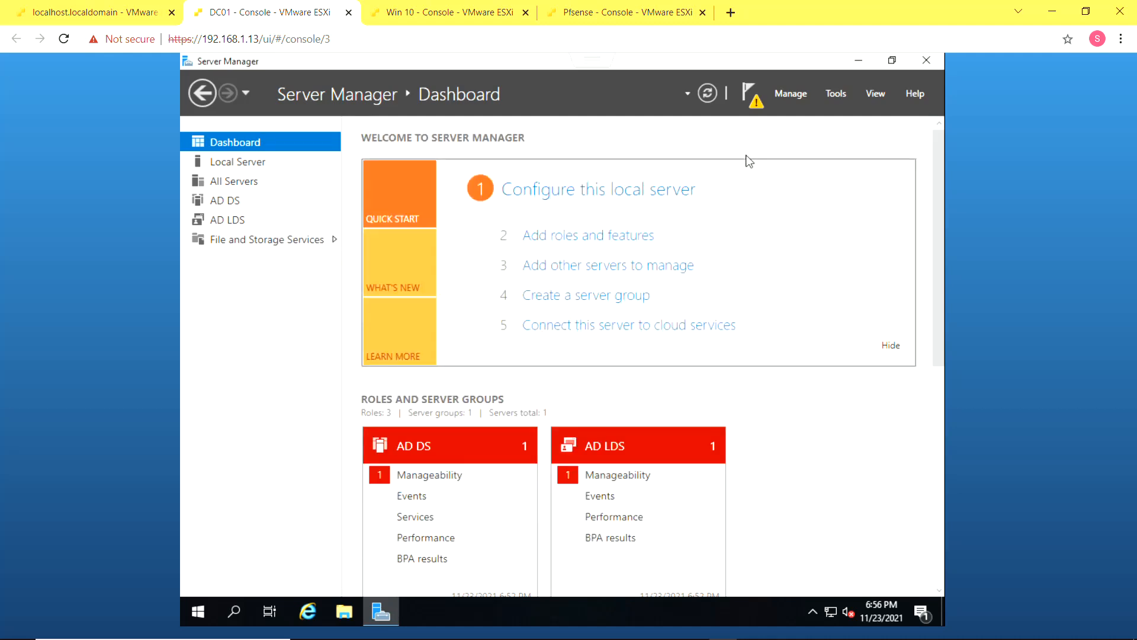
click(755, 111)
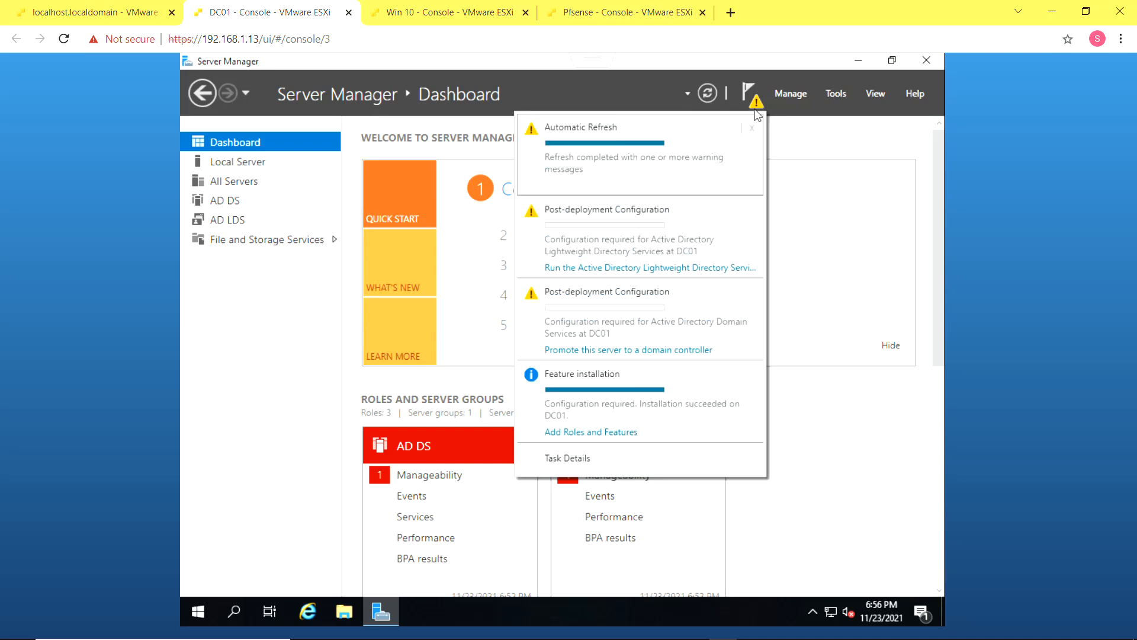
Start promotion and add a new forest with root domain homelab.local
click(684, 353)
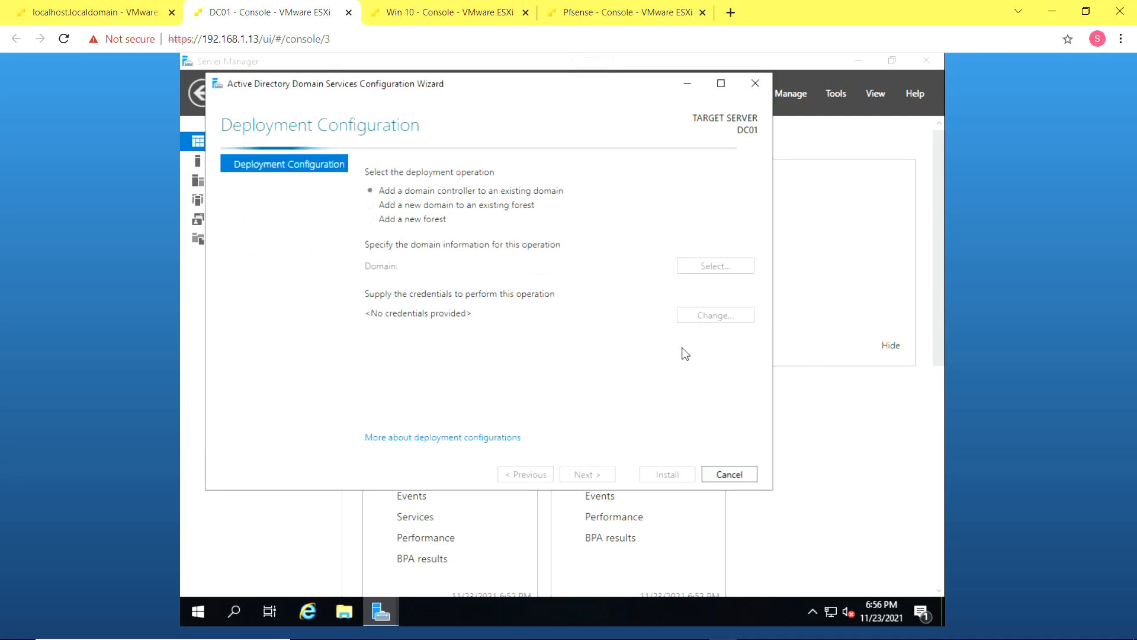
click(431, 219)
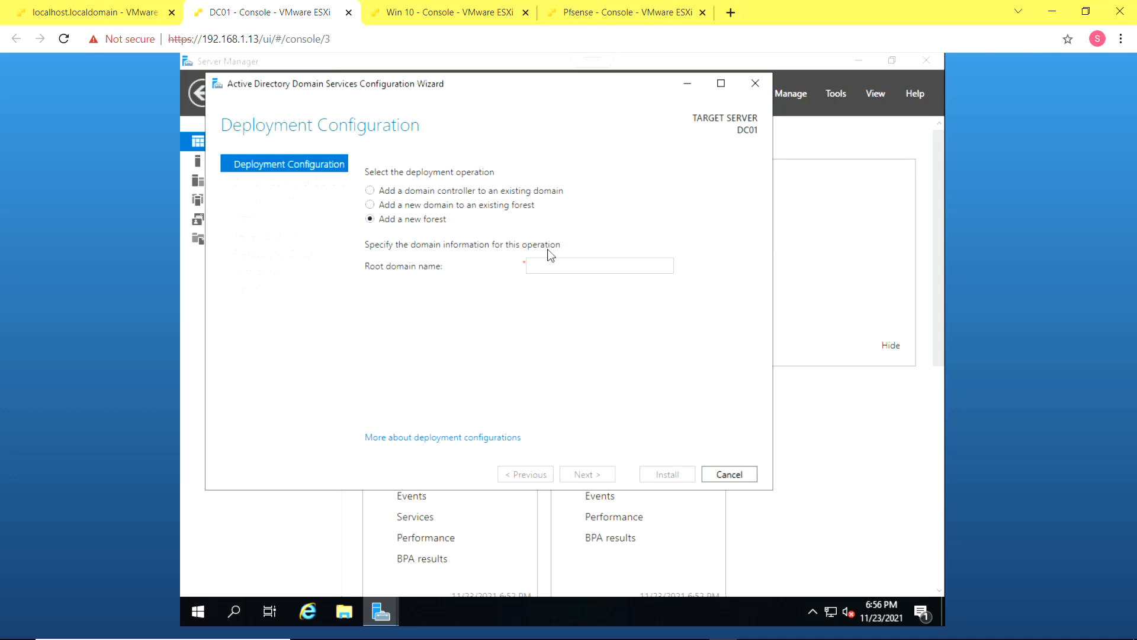
click(552, 262)
text(hom)
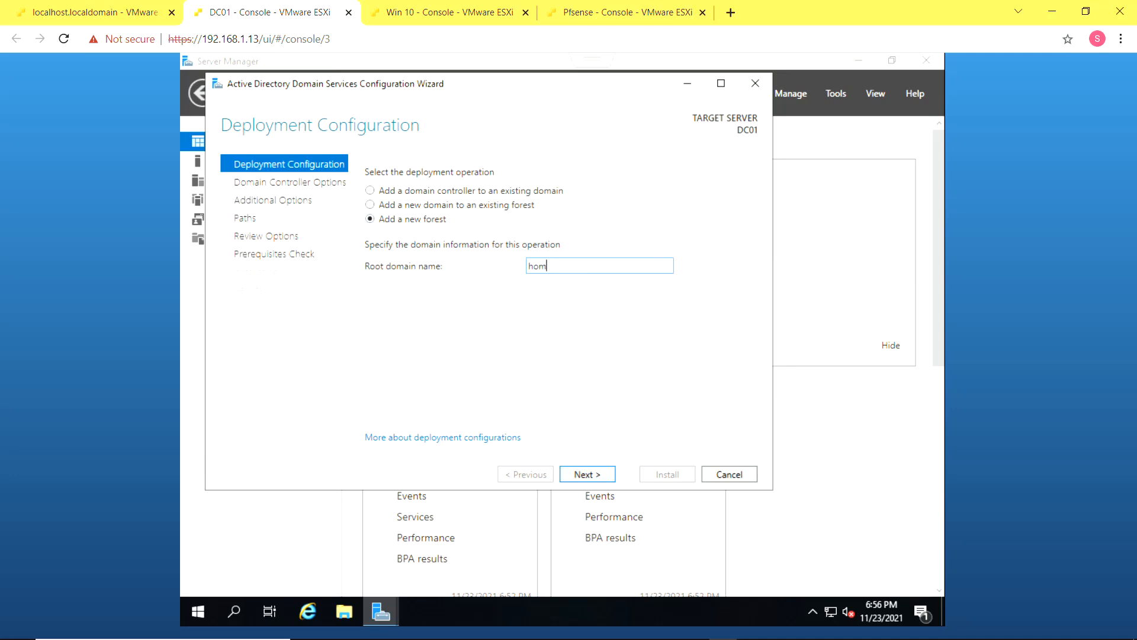
text(elab.loa)
key(BackSpace)
text(cal)
click(608, 478)
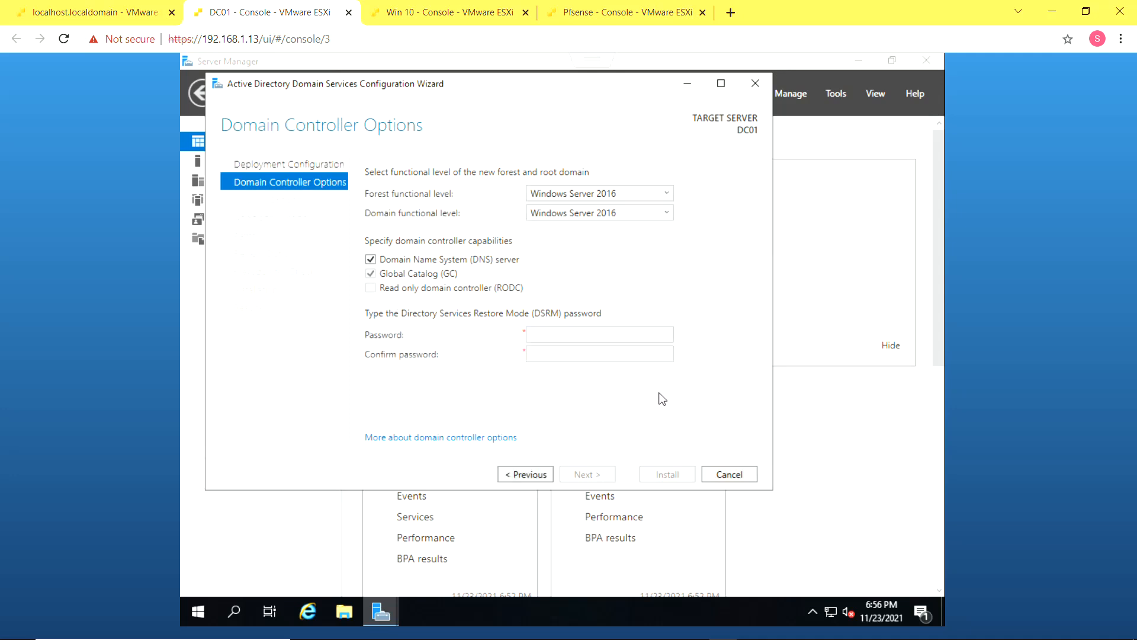
Enter and confirm the DSRM password
click(623, 340)
text(P@ssw0rd)
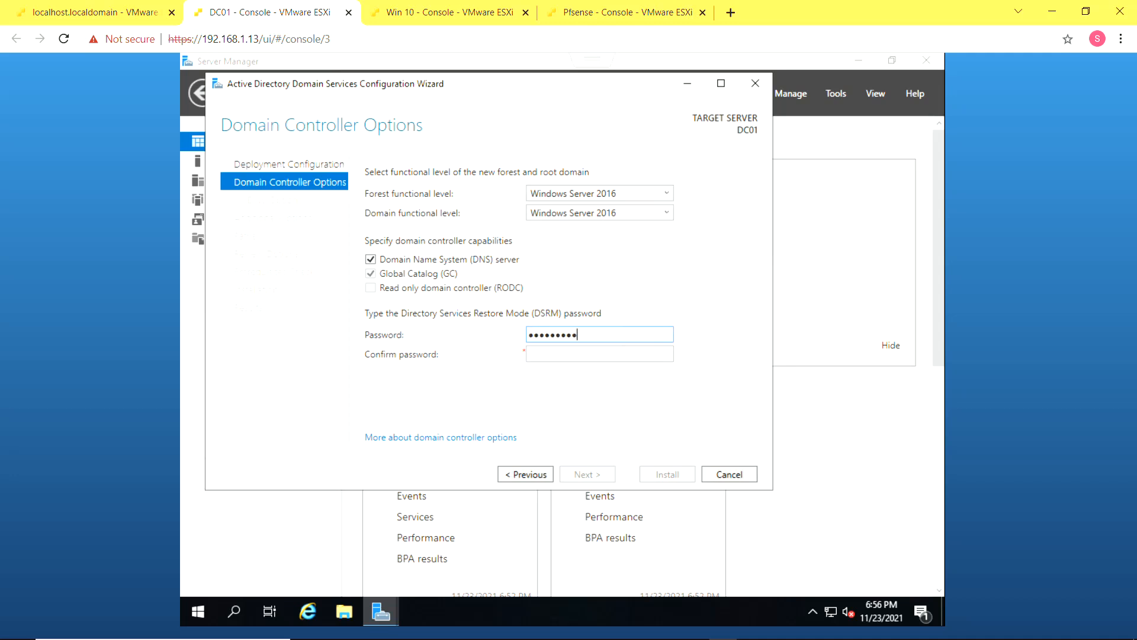
key(Tab)
text(P@ssw0rd123)
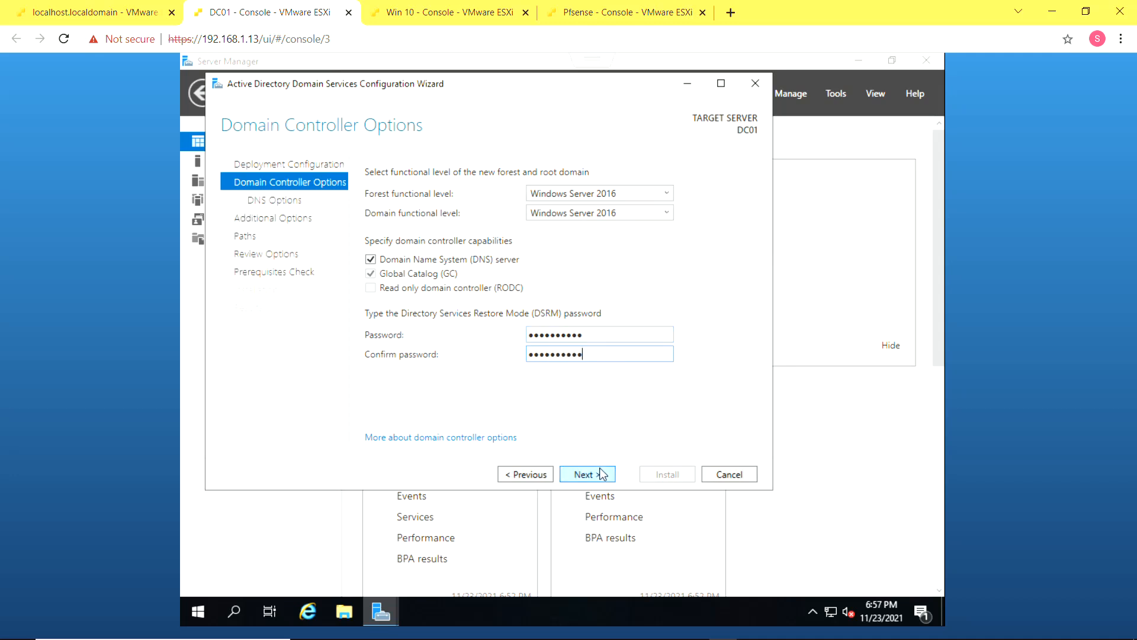
click(601, 473)
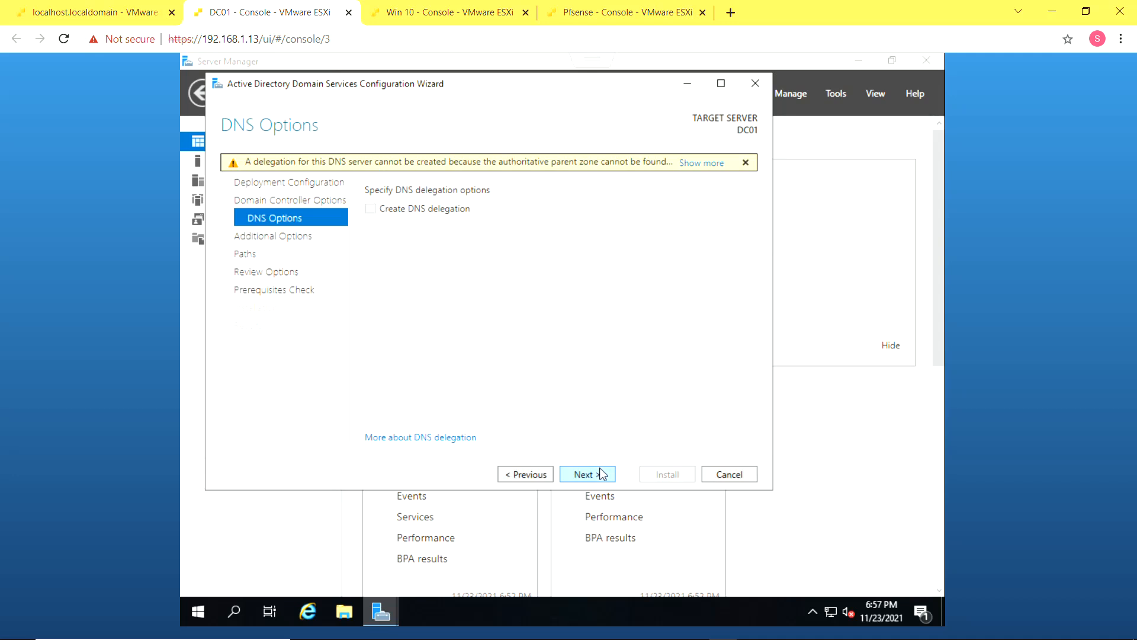
Keep no DNS delegation and the NetBIOS name HOMELAB, continuing to the Paths page
click(601, 474)
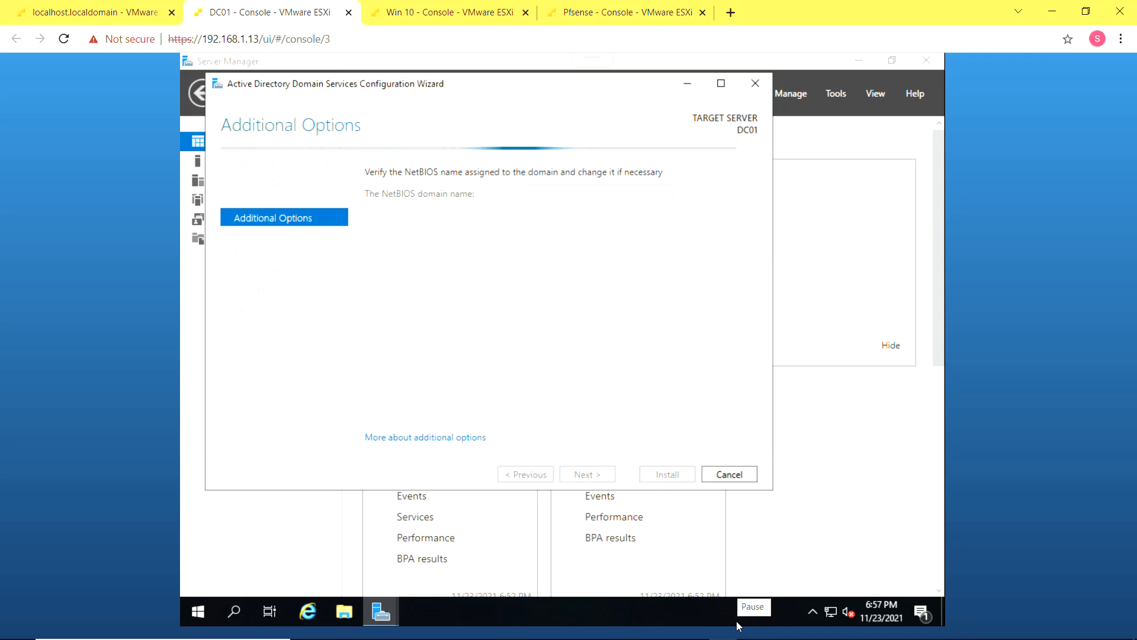
double_click(604, 192)
click(605, 191)
click(609, 473)
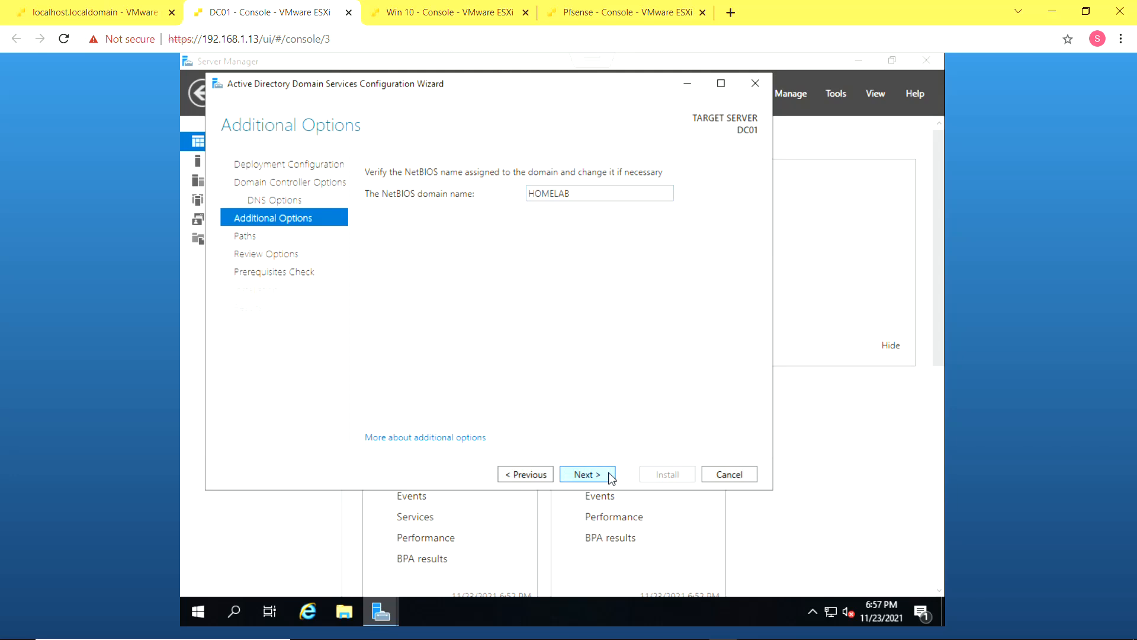
click(610, 475)
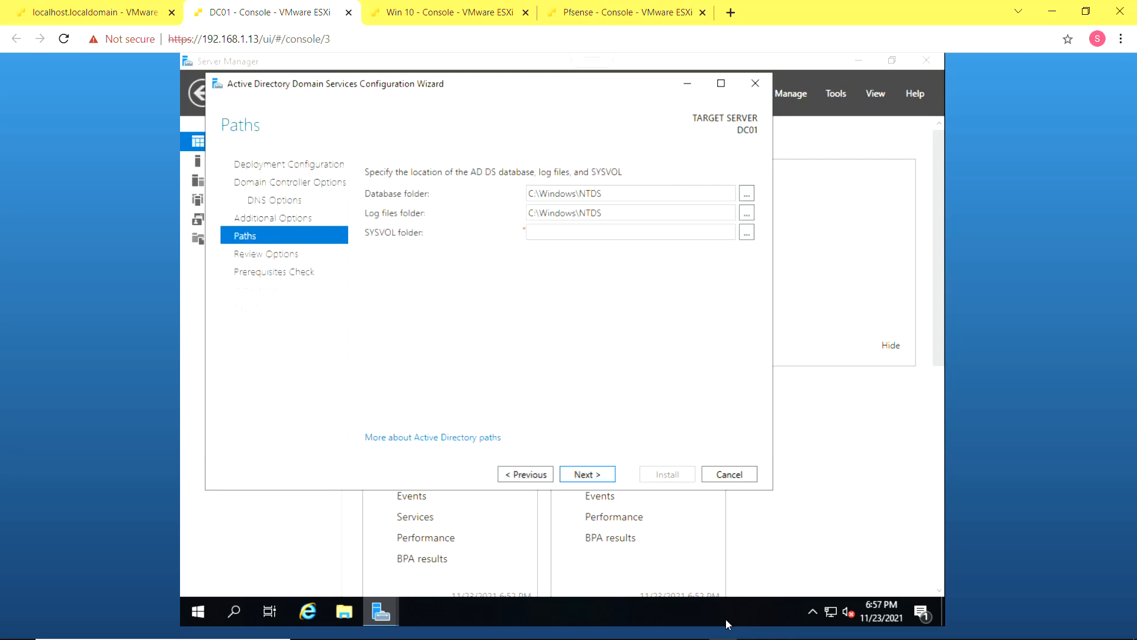
Keep the default database, log and SYSVOL folders and view the generated deployment script
click(600, 473)
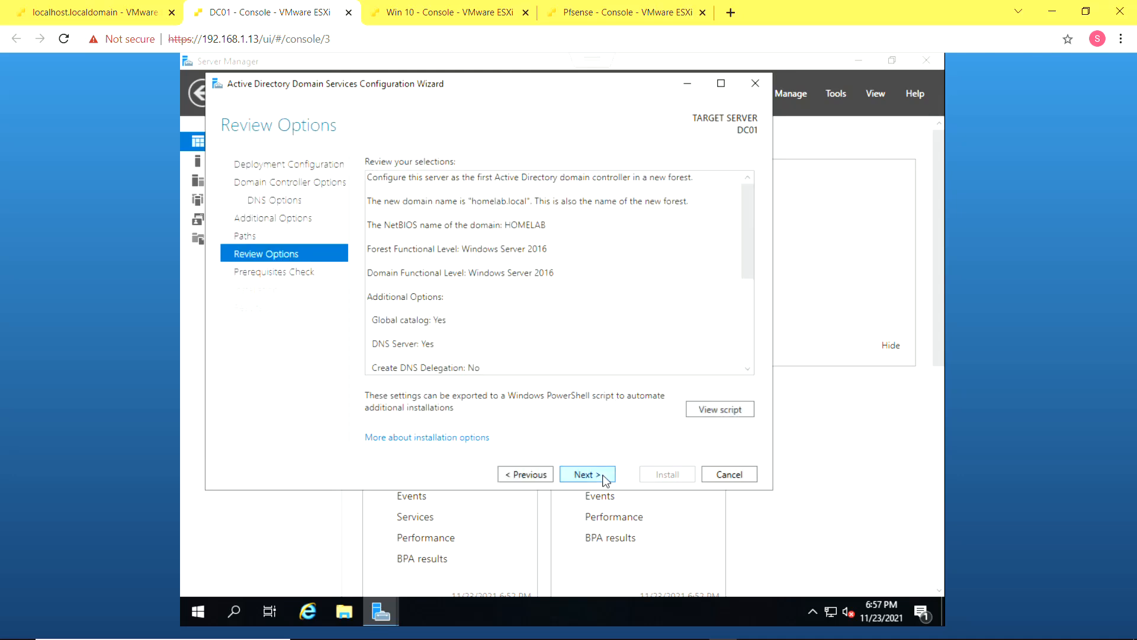
scroll(615, 367, down, 3)
scroll(615, 367, up, 5)
click(699, 414)
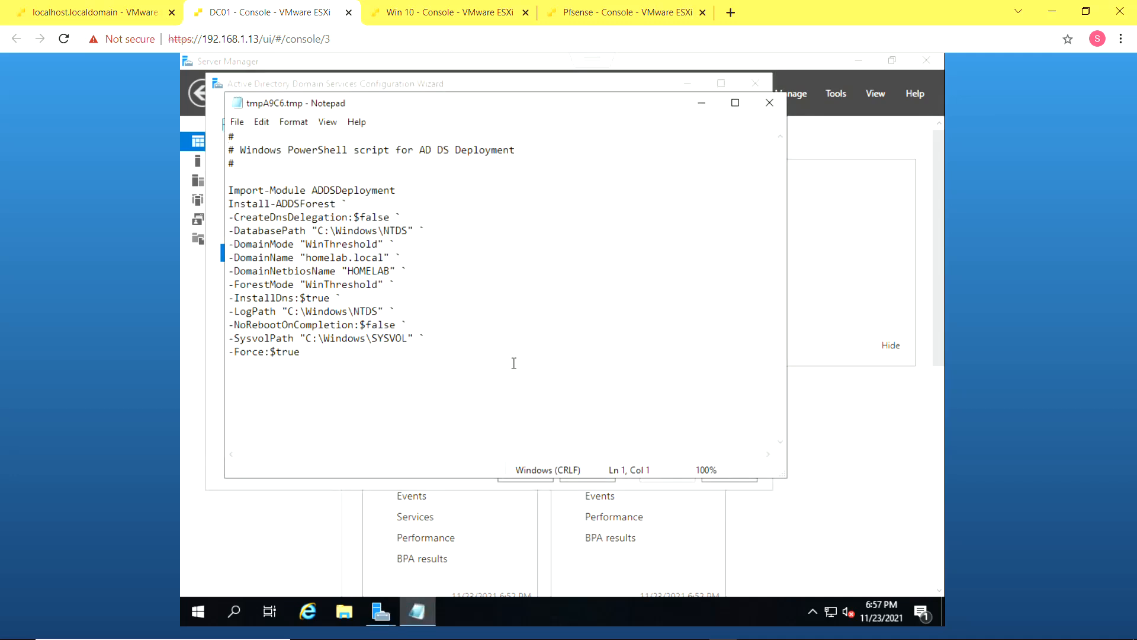
Save the deployment script to the Desktop and close Notepad
click(238, 123)
click(283, 176)
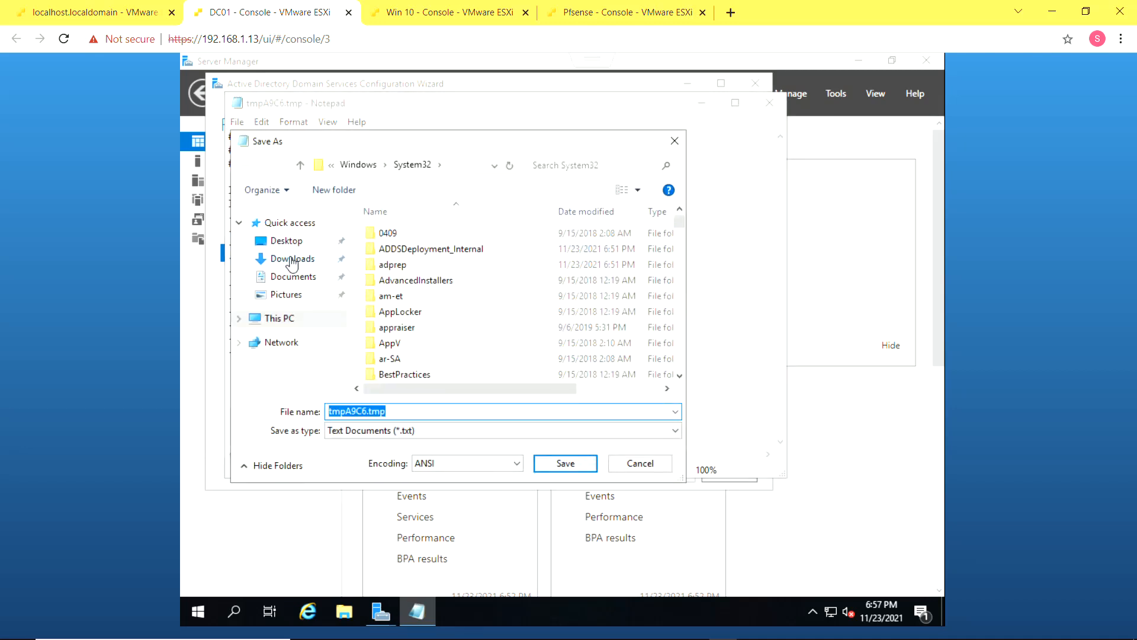
click(288, 242)
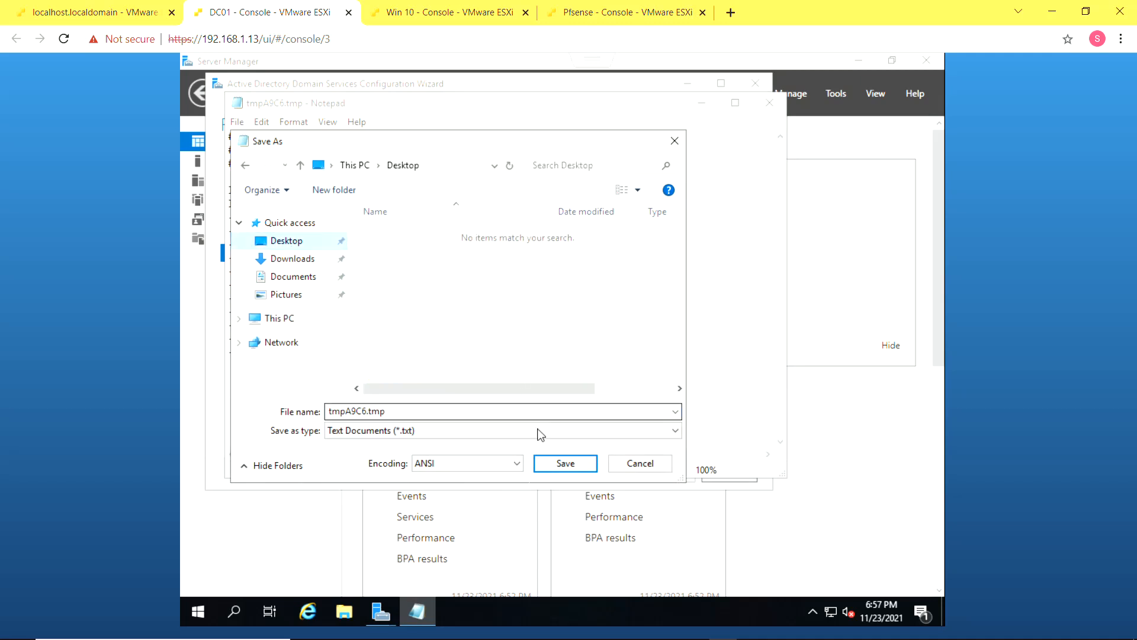
click(551, 460)
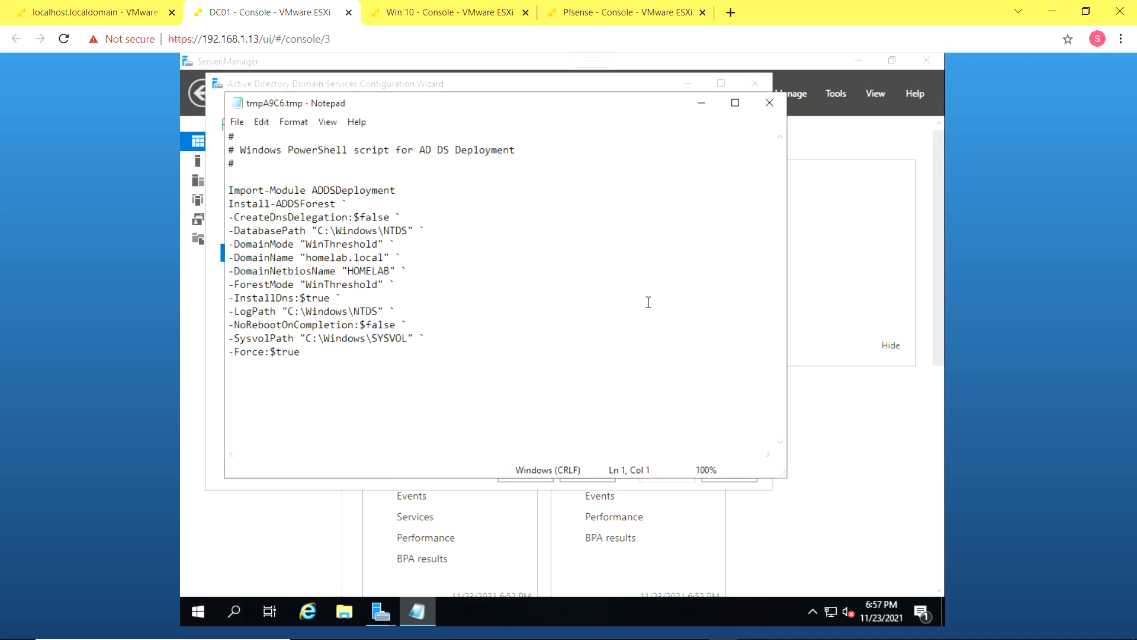
click(770, 112)
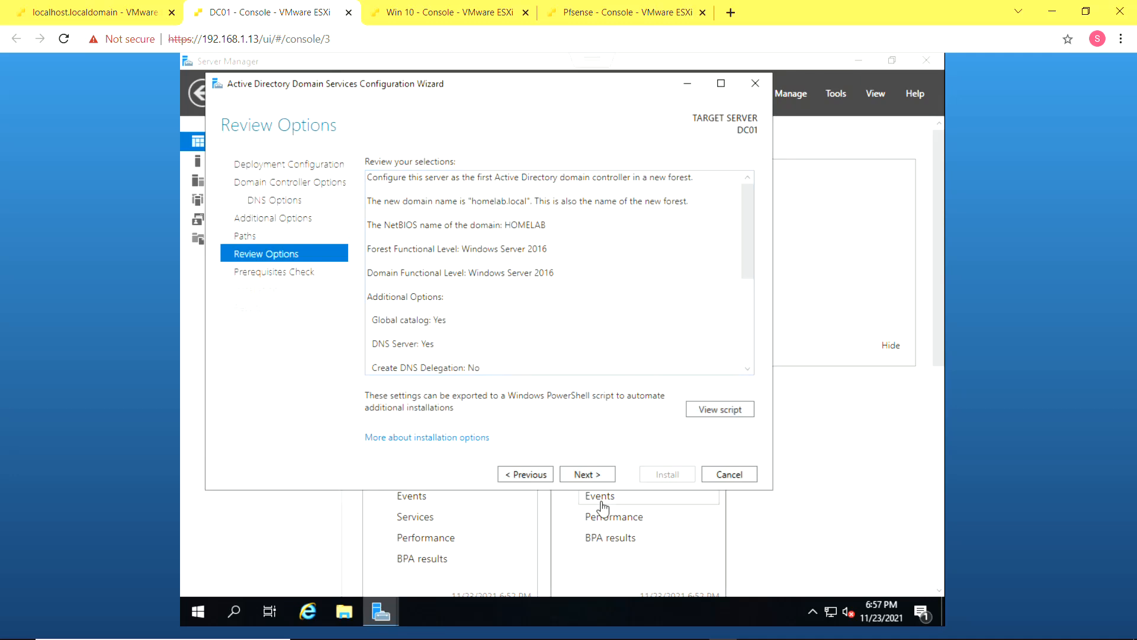
Run the prerequisites check and install AD DS, promoting DC01 and rebooting
click(600, 472)
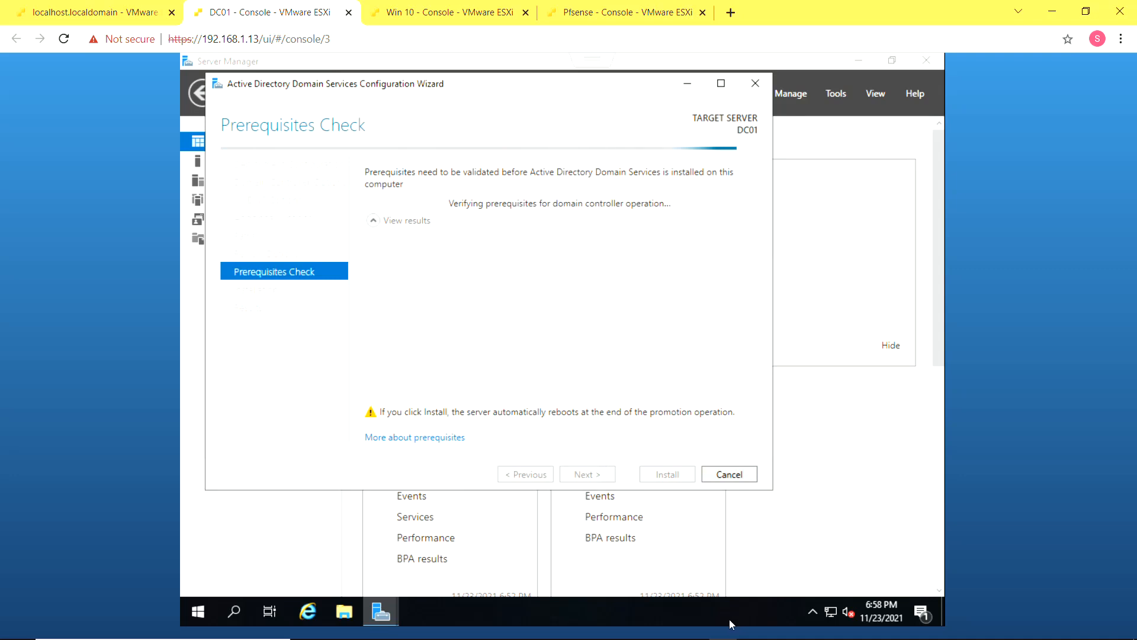
scroll(633, 370, down, 1)
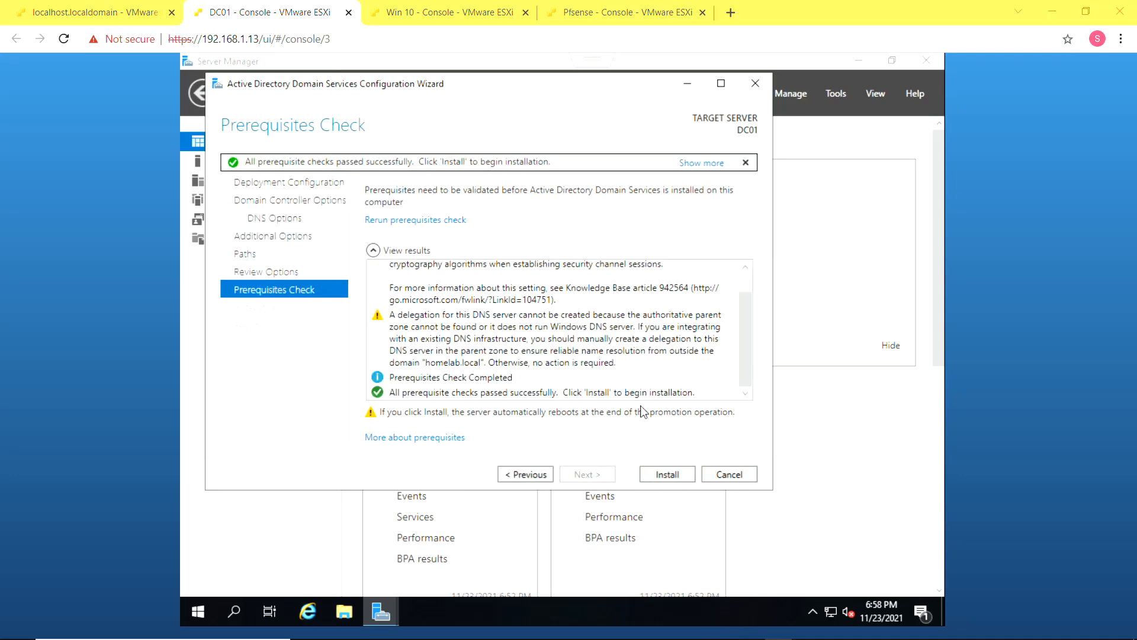
click(658, 474)
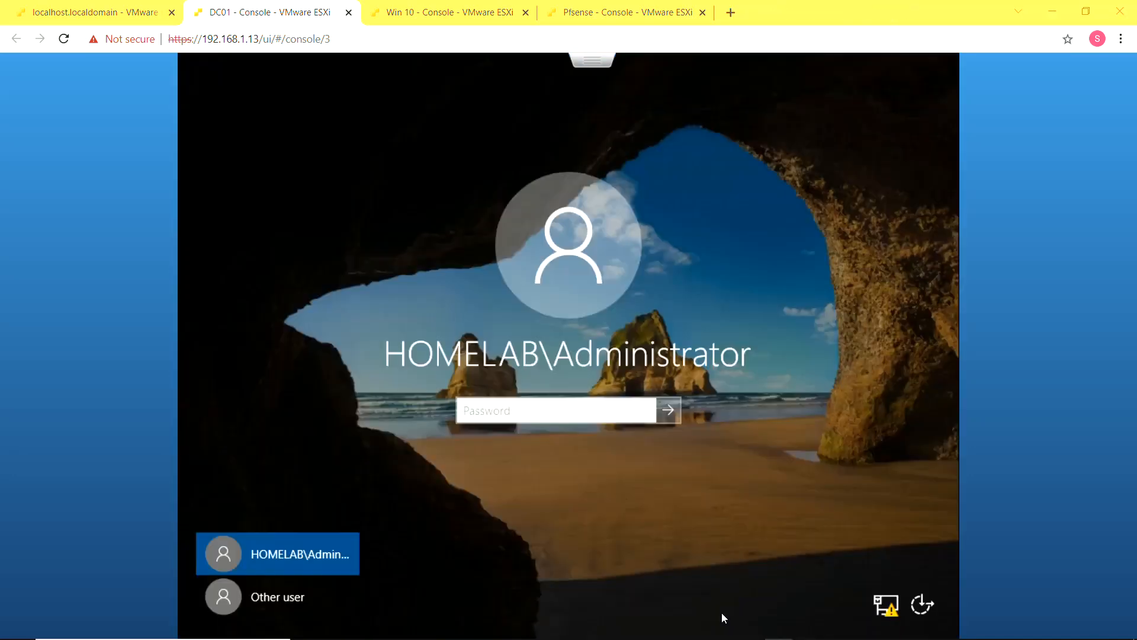
Sign in as HOMELAB\Administrator by entering the account password
click(584, 422)
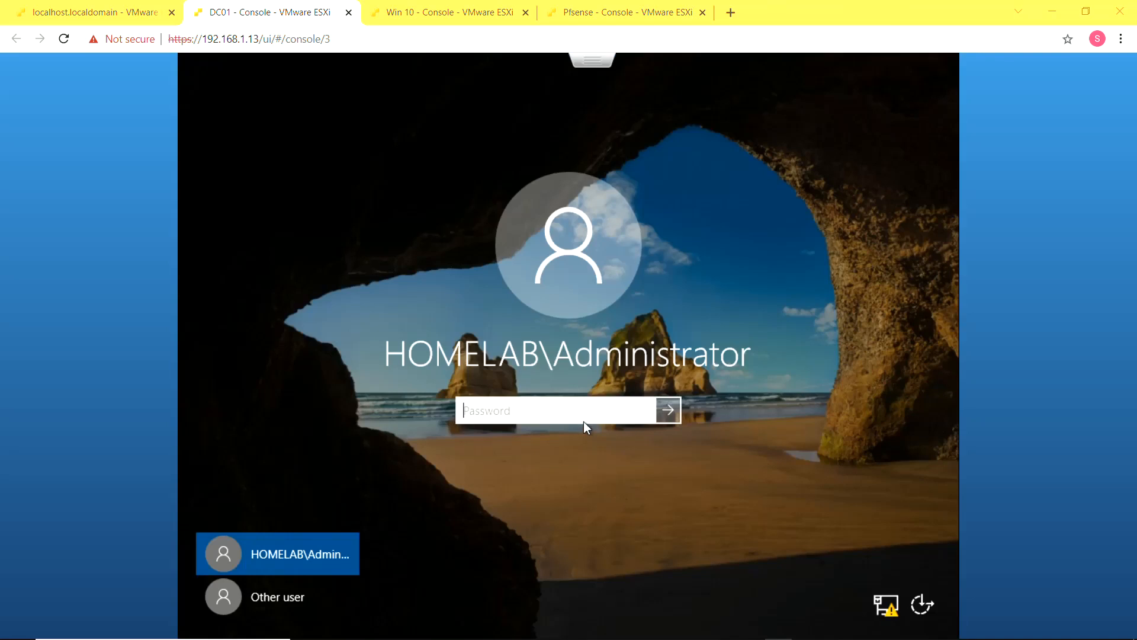
click(585, 411)
text(•••••••••)
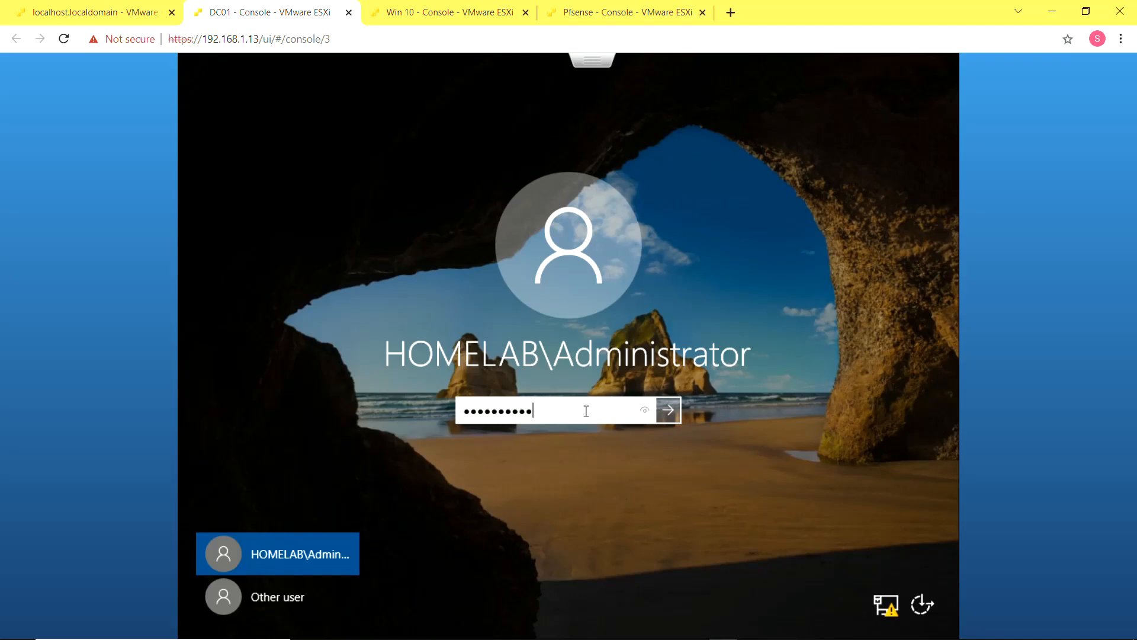
key(Return)
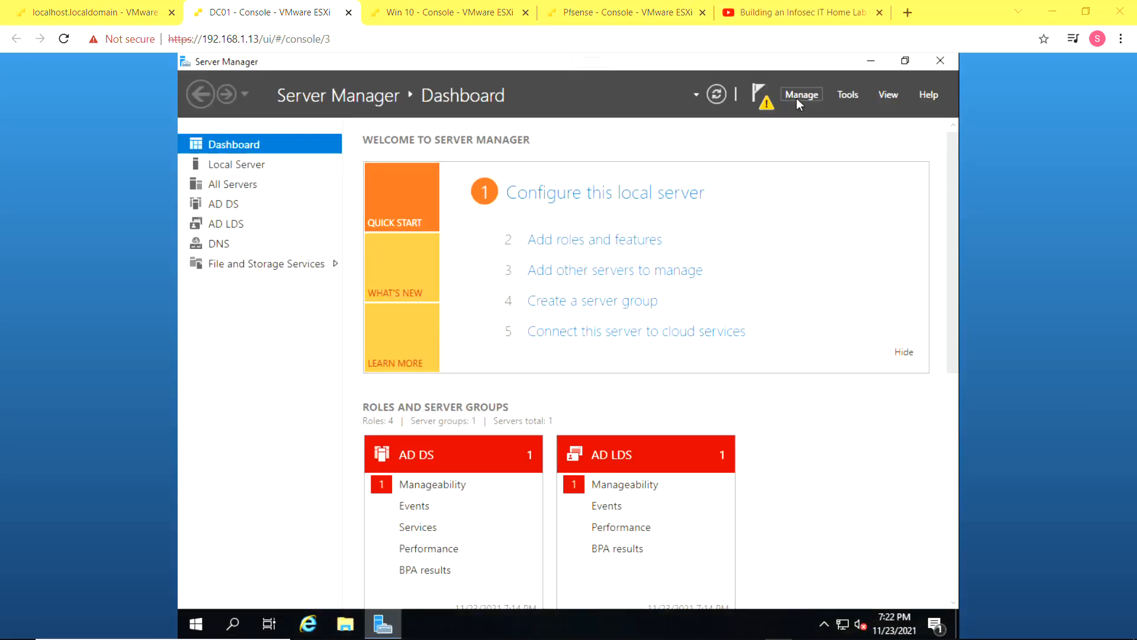
Launch Active Directory Users and Computers from Server Manager's Tools menu
click(847, 94)
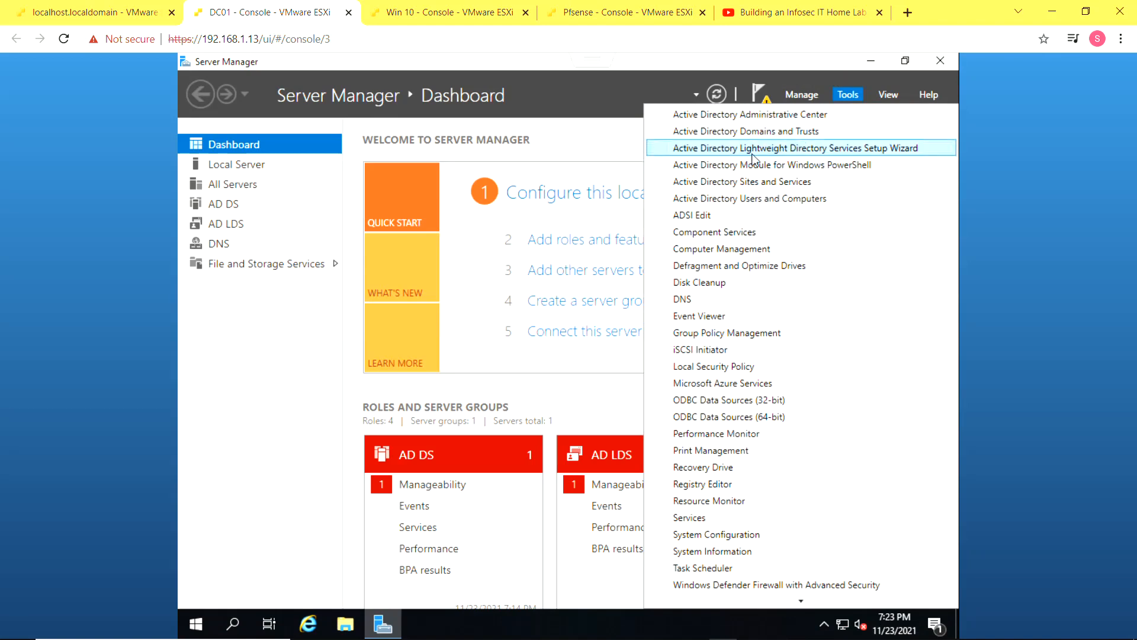
click(847, 96)
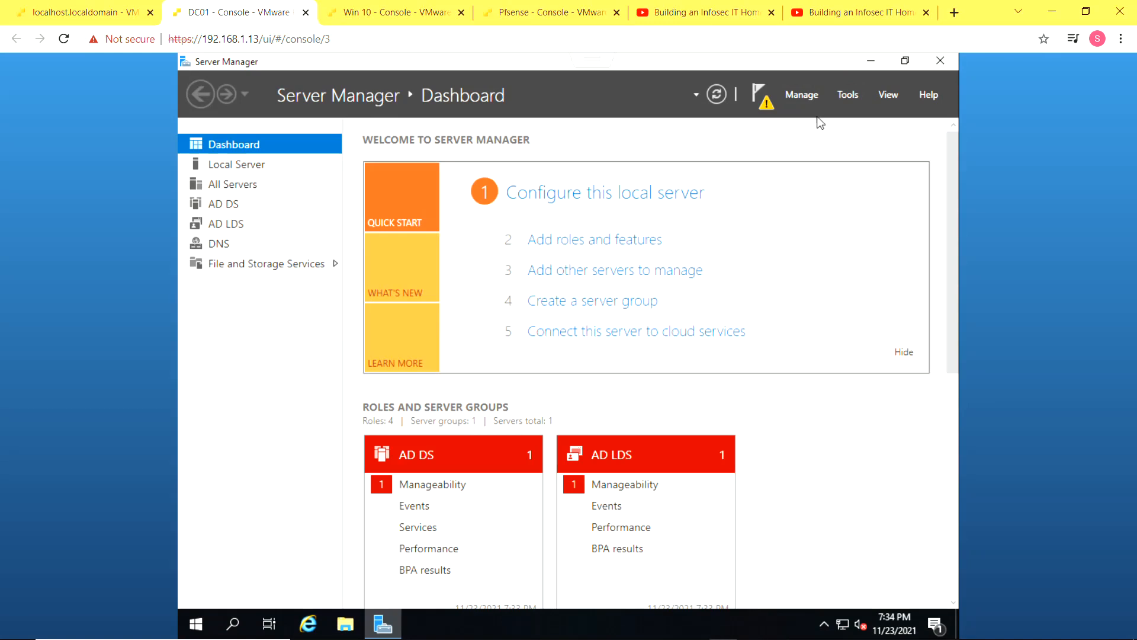
click(853, 92)
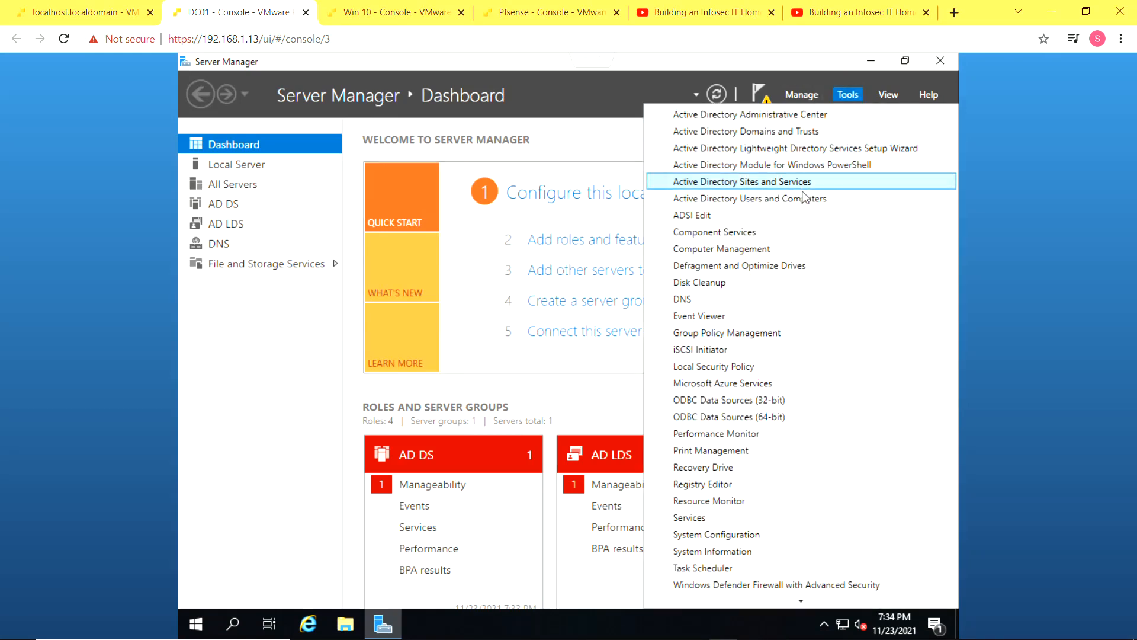
click(806, 200)
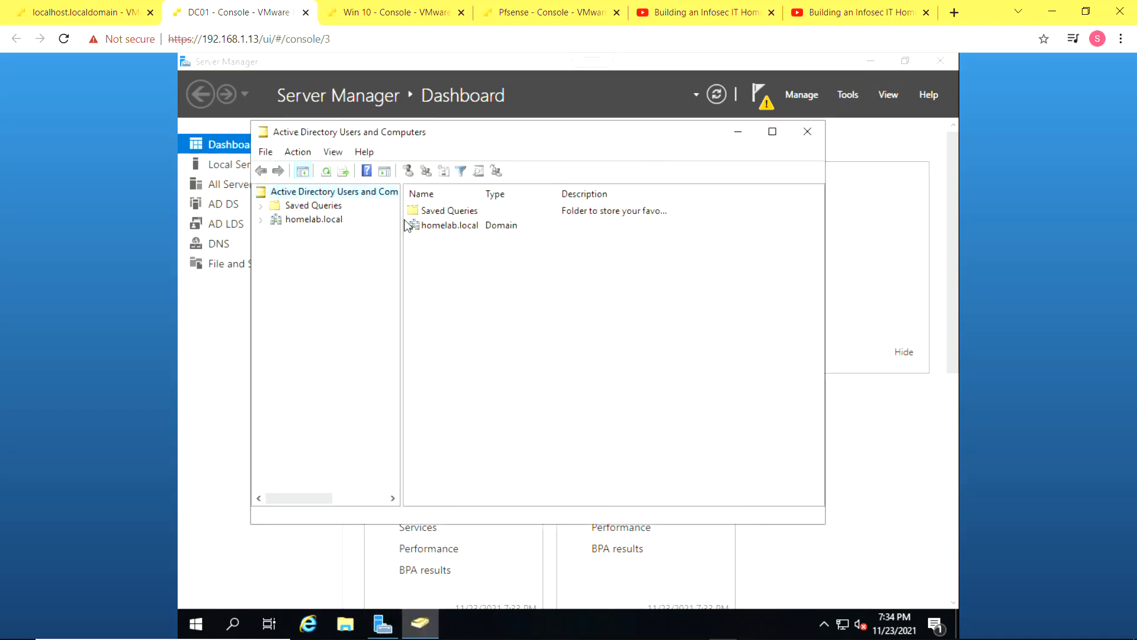
Start a new user object in the homelab.local Users container
click(259, 221)
click(302, 303)
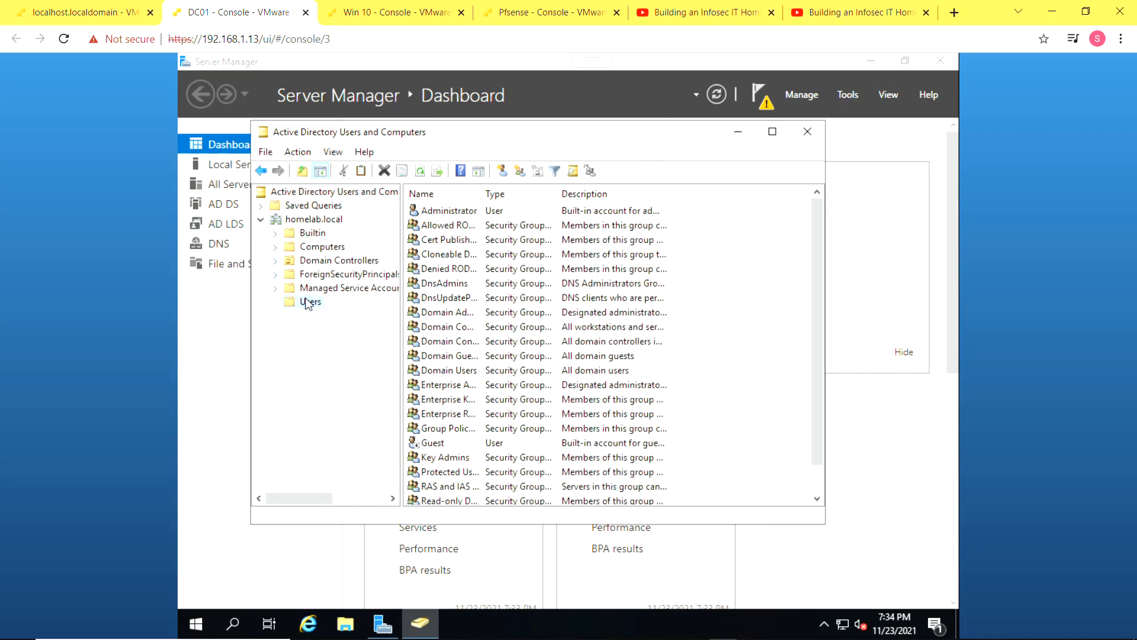
right_click(305, 299)
mouse_move(357, 347)
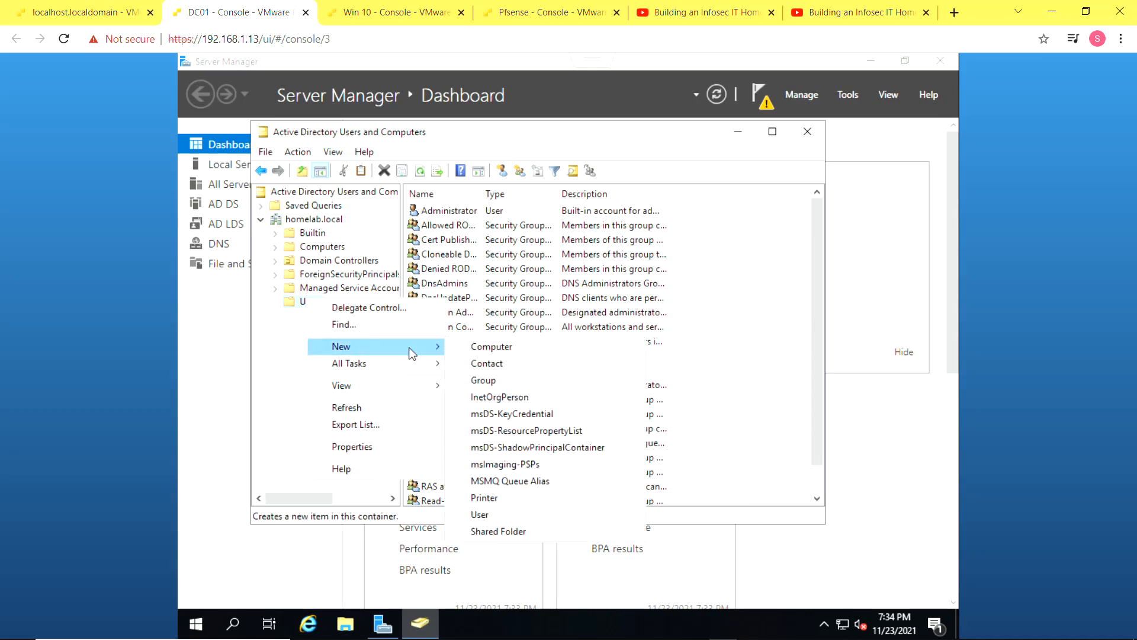
click(514, 509)
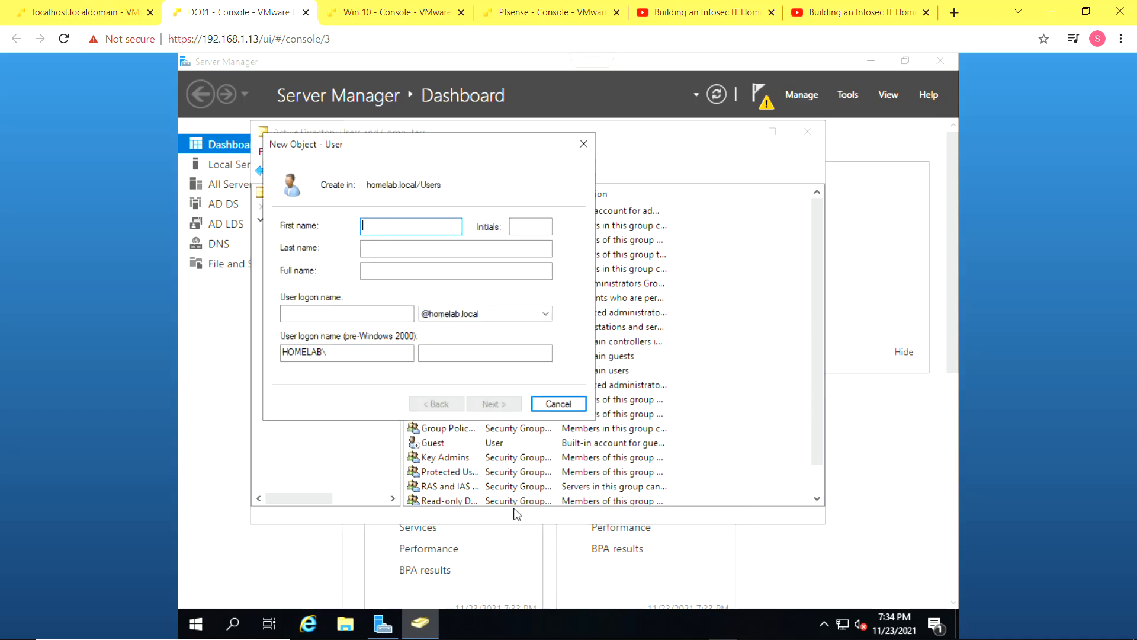
Enter the new user's first name, correcting its capital letter, and a logon name
text(s)
key(Tab)
key(Tab)
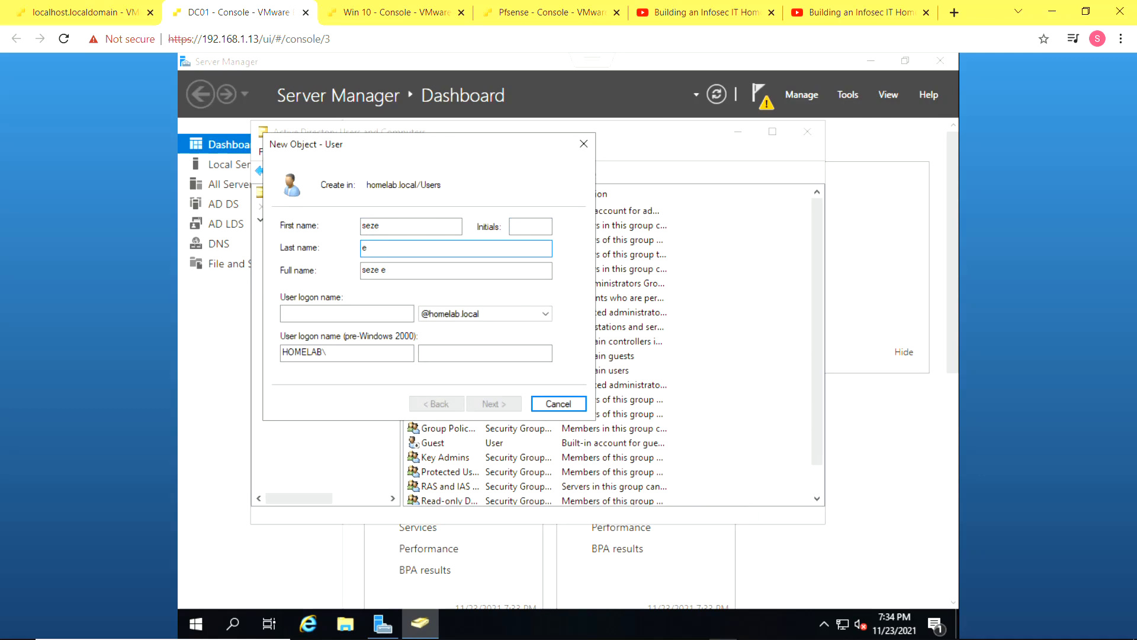
key(Tab)
key(Tab)
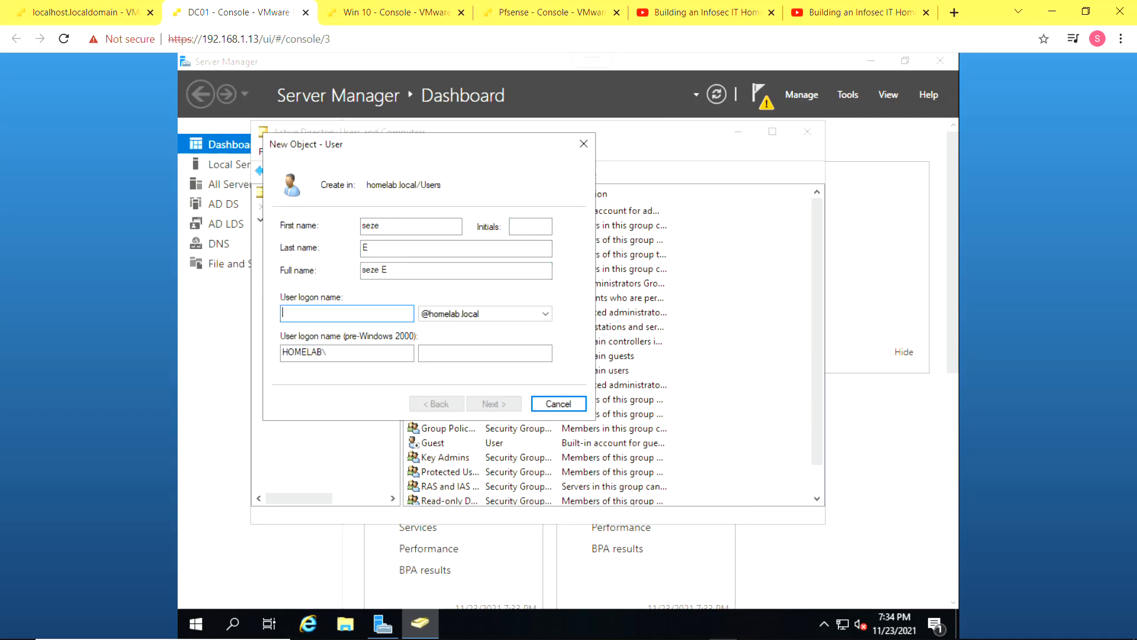
click(366, 227)
key(BackSpace)
text(E)
key(BackSpace)
text(S)
click(377, 314)
text(se)
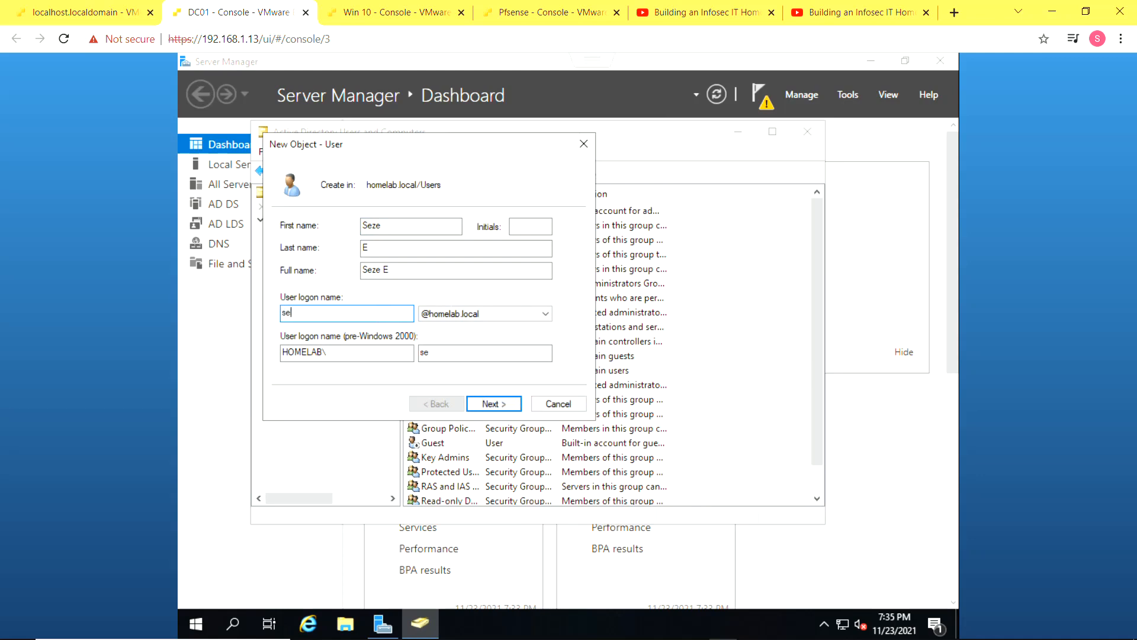
text(zcurity)
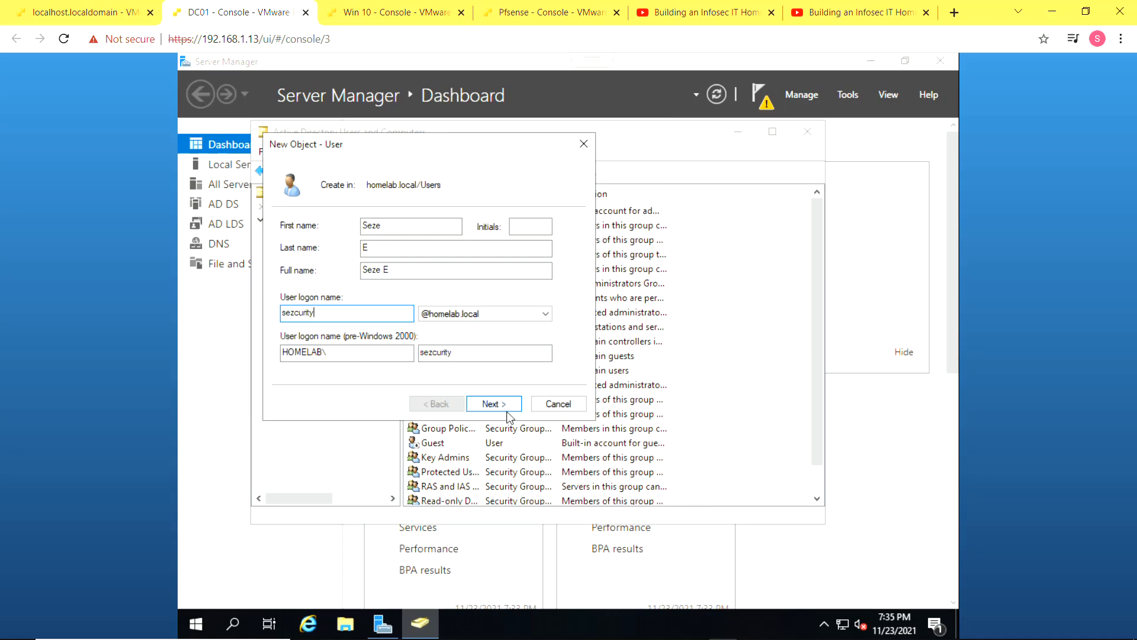
click(509, 408)
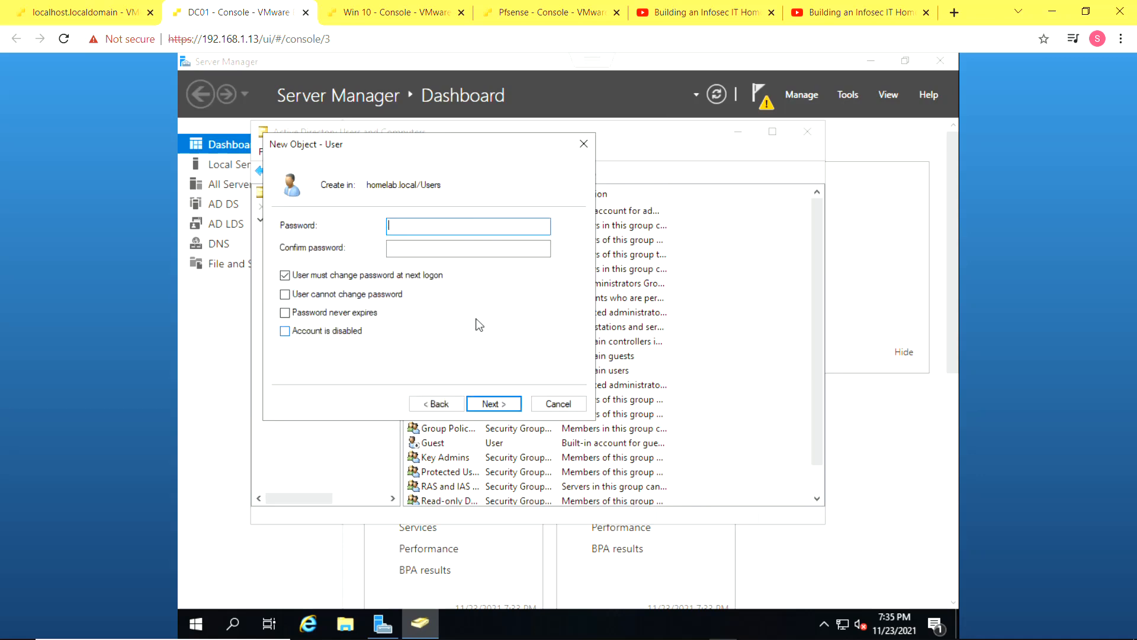
Set and confirm the password with no change required and never expiring, then create the user
text(•••••••••)
key(BackSpace)
key(BackSpace)
key(BackSpace)
key(BackSpace)
key(BackSpace)
key(BackSpace)
key(BackSpace)
key(BackSpace)
key(BackSpace)
text(•••••••••)
key(Tab)
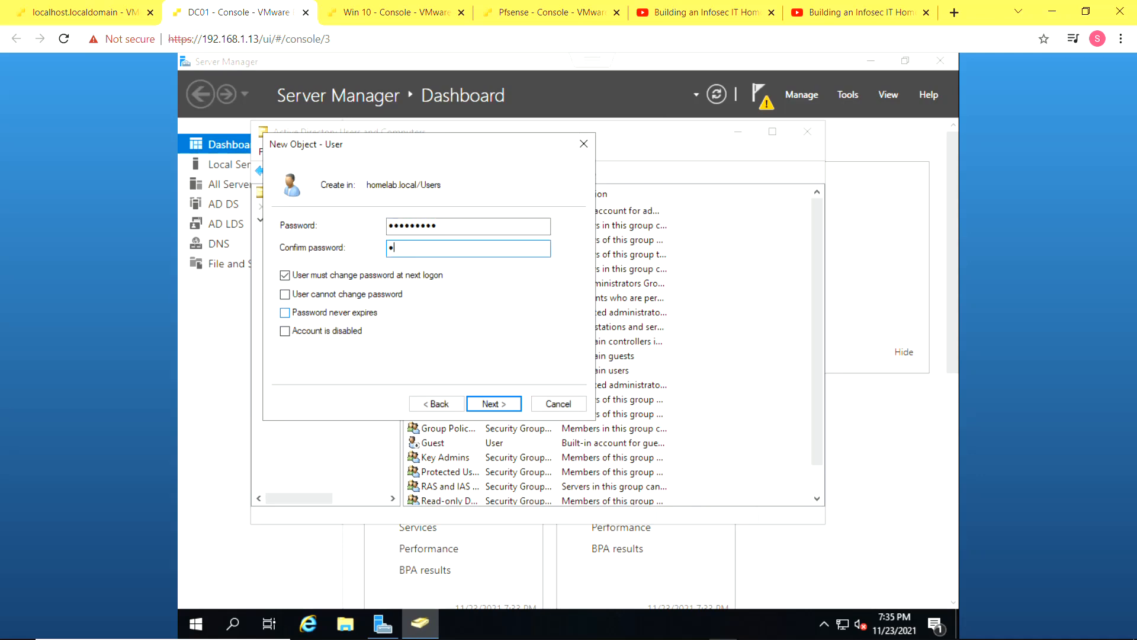
text(•••••••••)
click(284, 276)
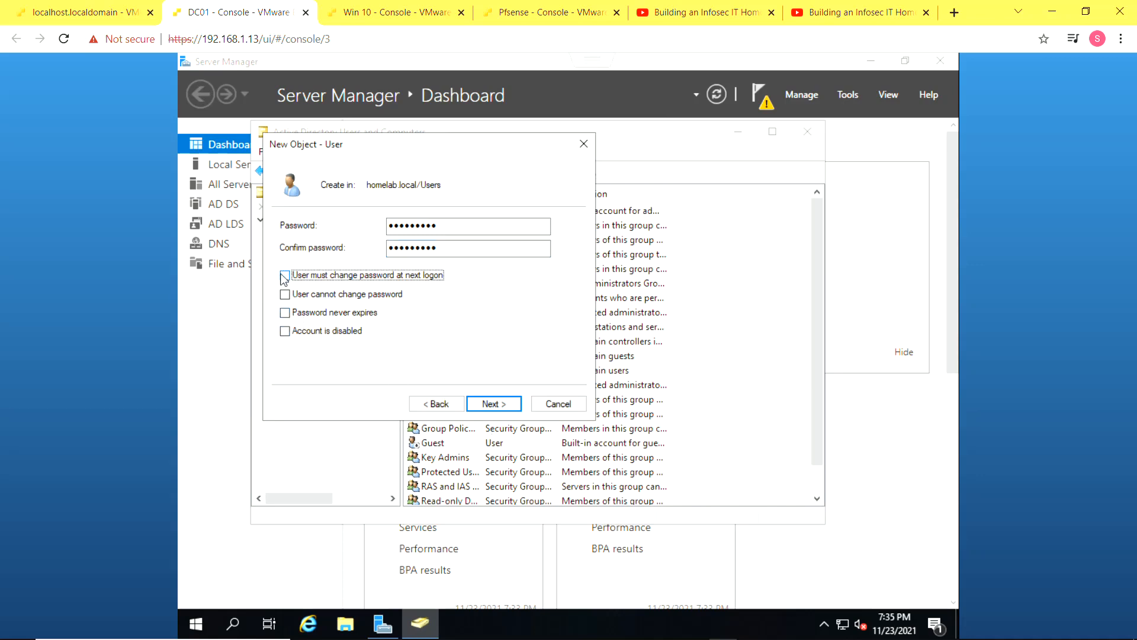
click(284, 312)
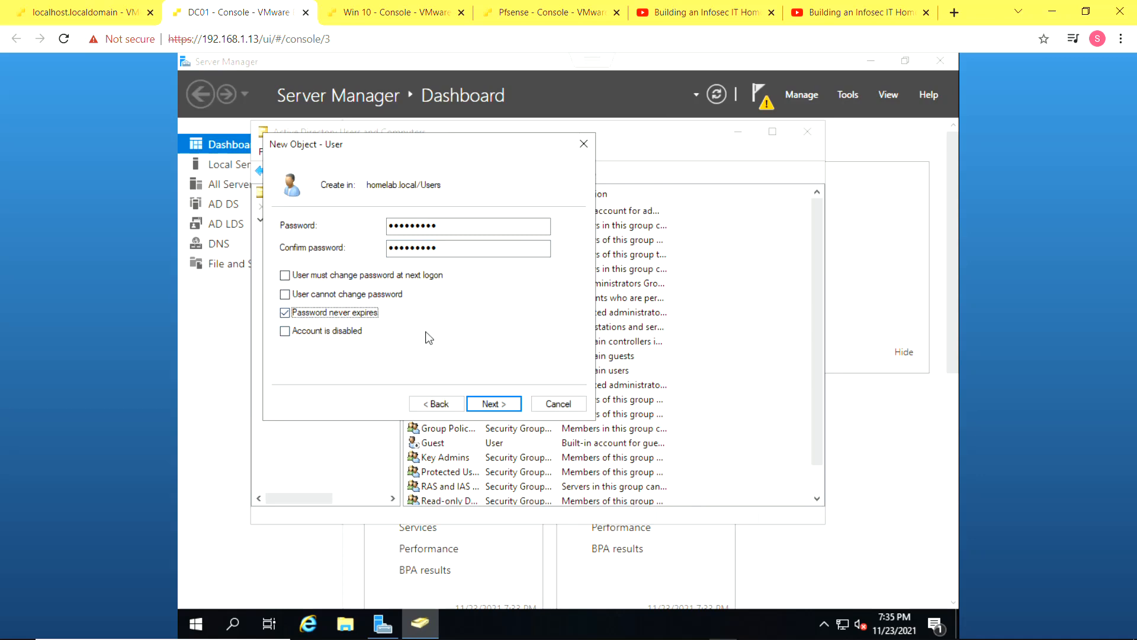
click(492, 404)
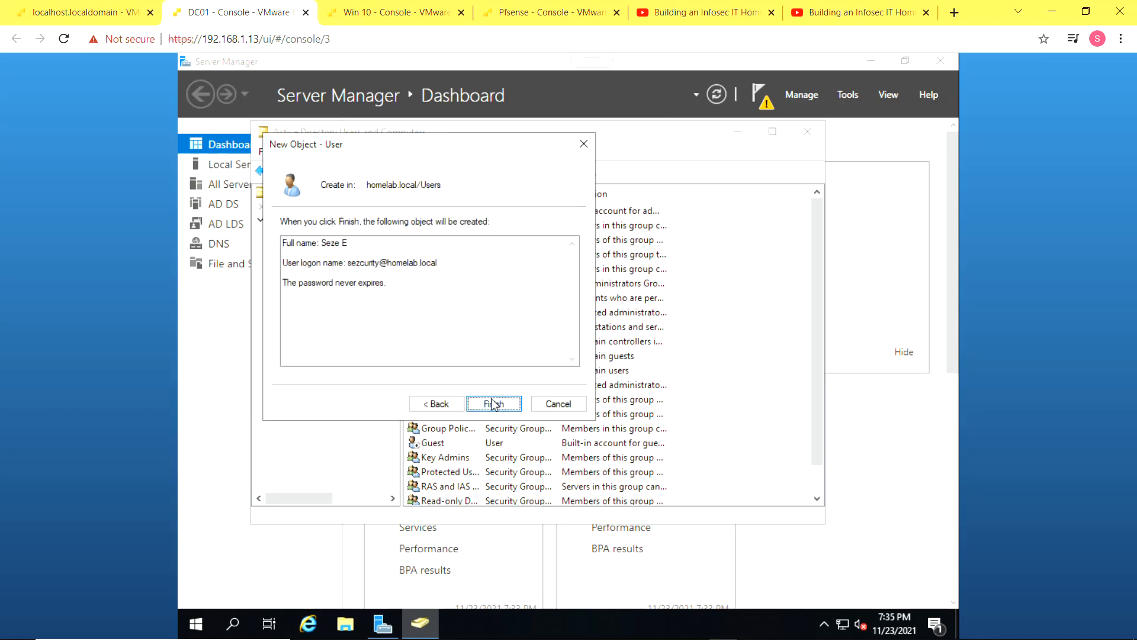
click(493, 404)
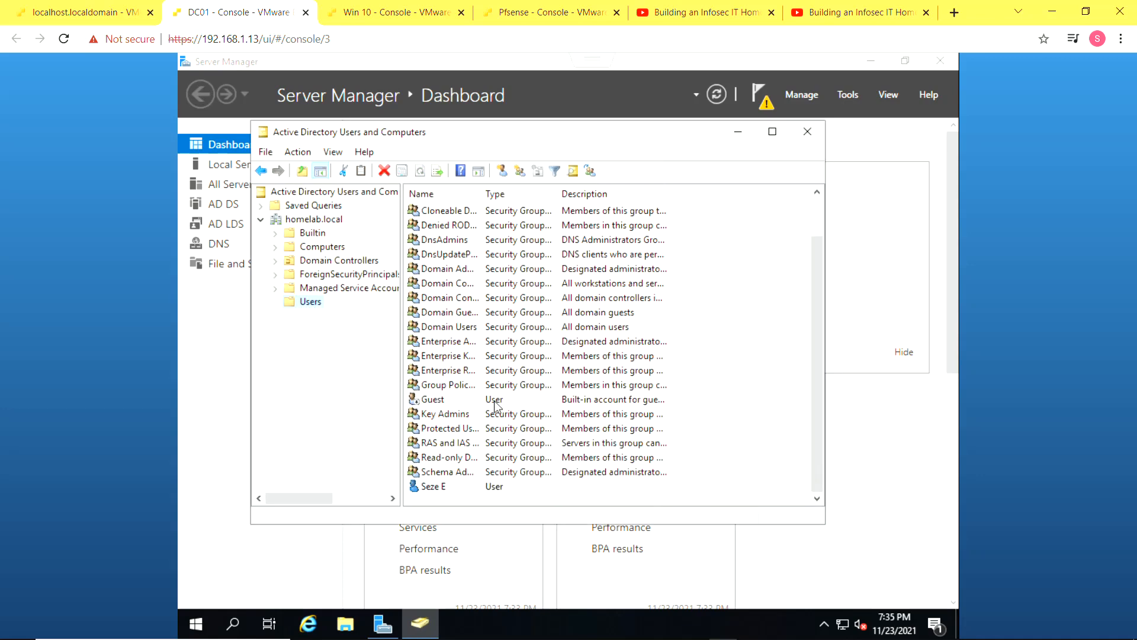
Add the new user to the Administrators group, resolved from 'adm', and acknowledge the success
right_click(462, 490)
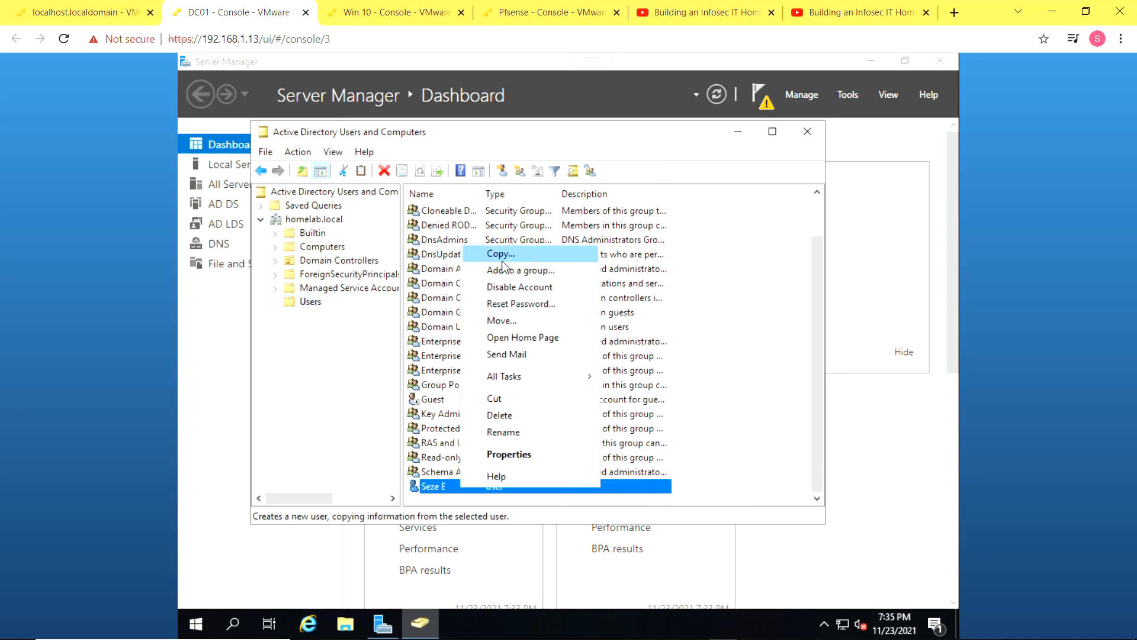
click(509, 276)
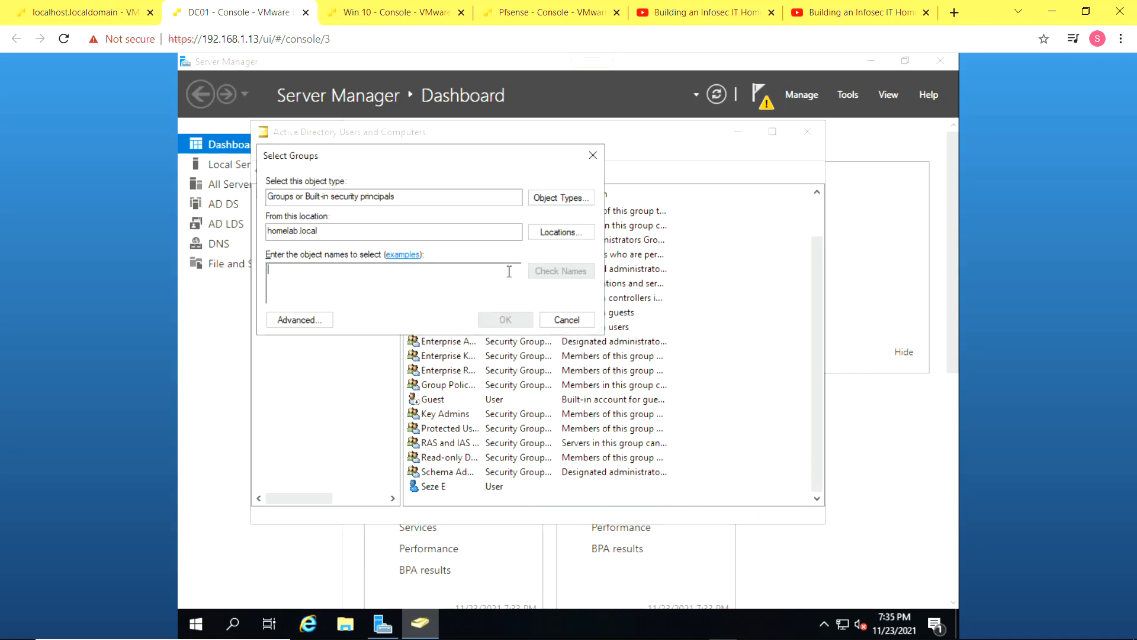
text(admi)
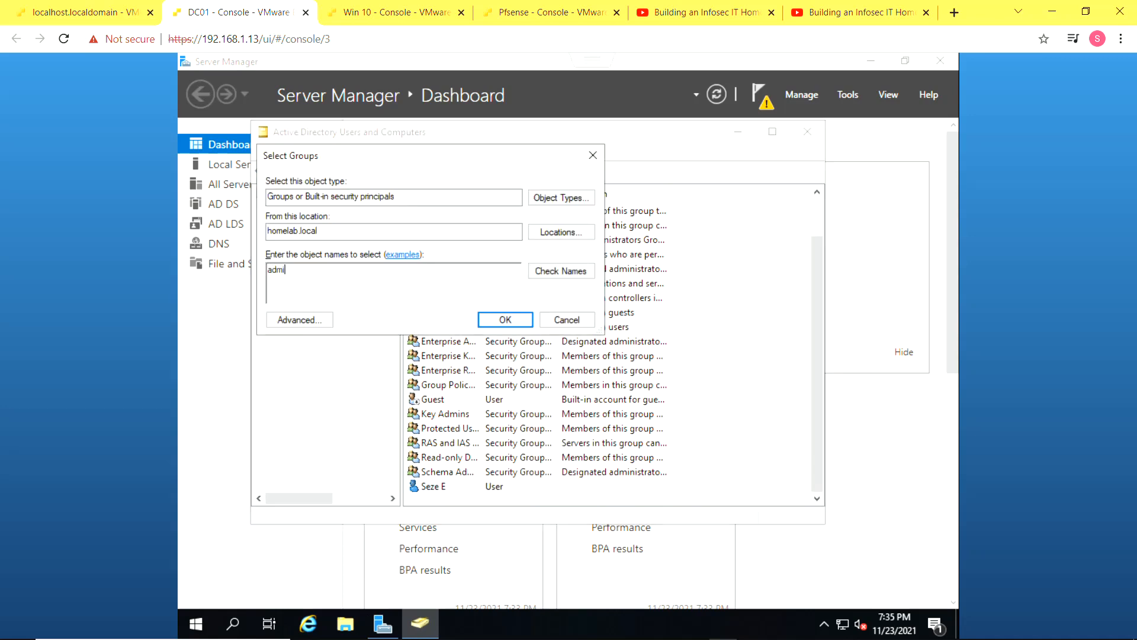
click(549, 271)
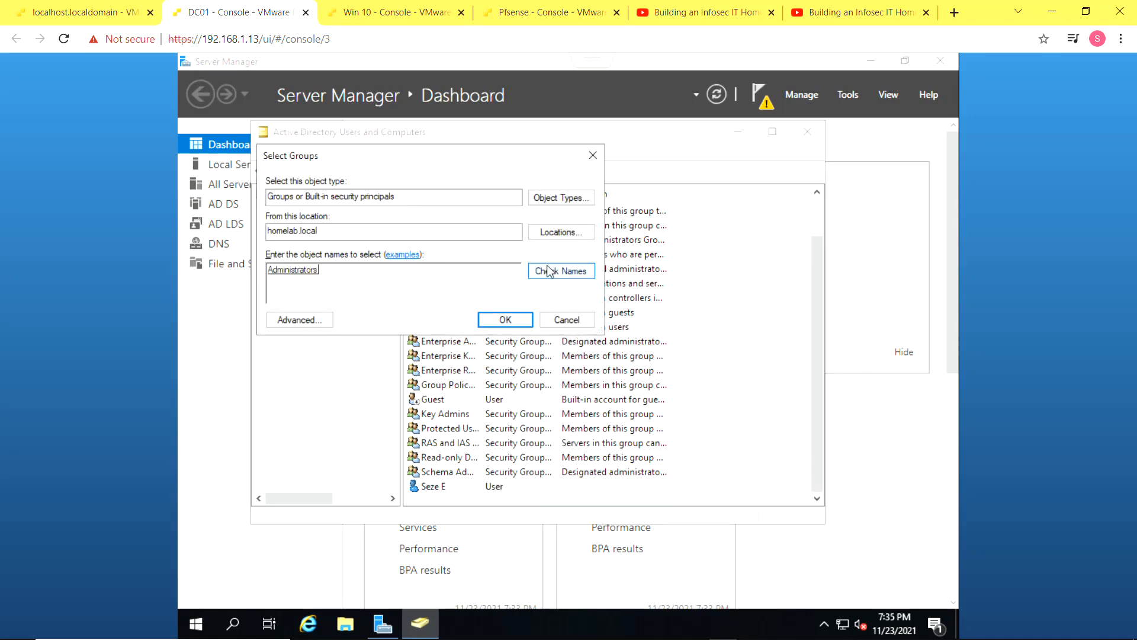
click(505, 320)
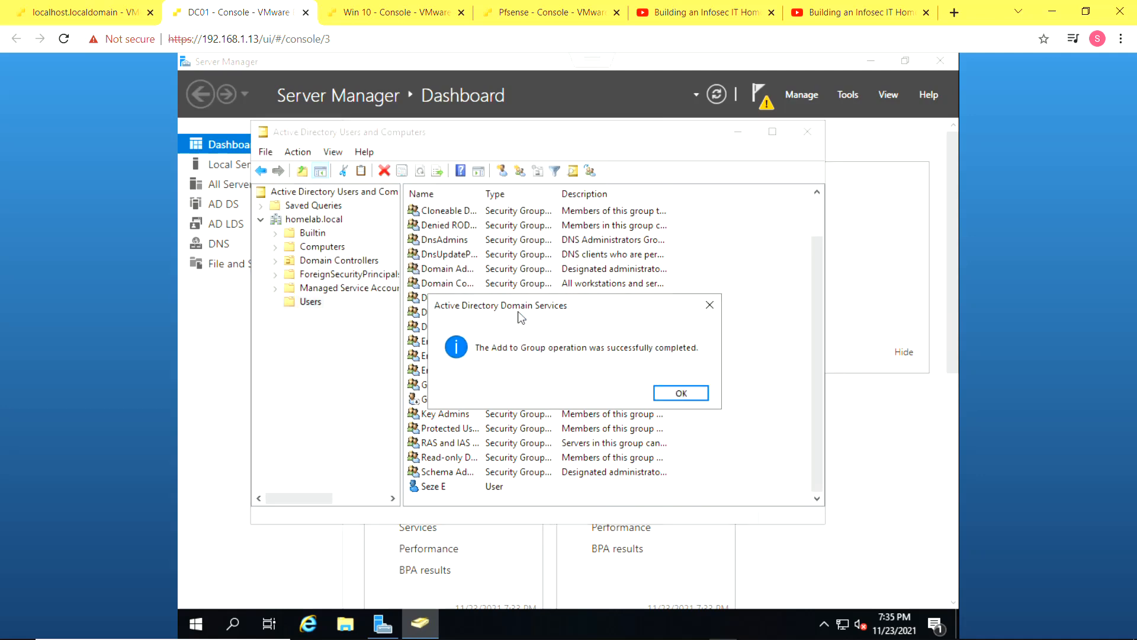
click(672, 394)
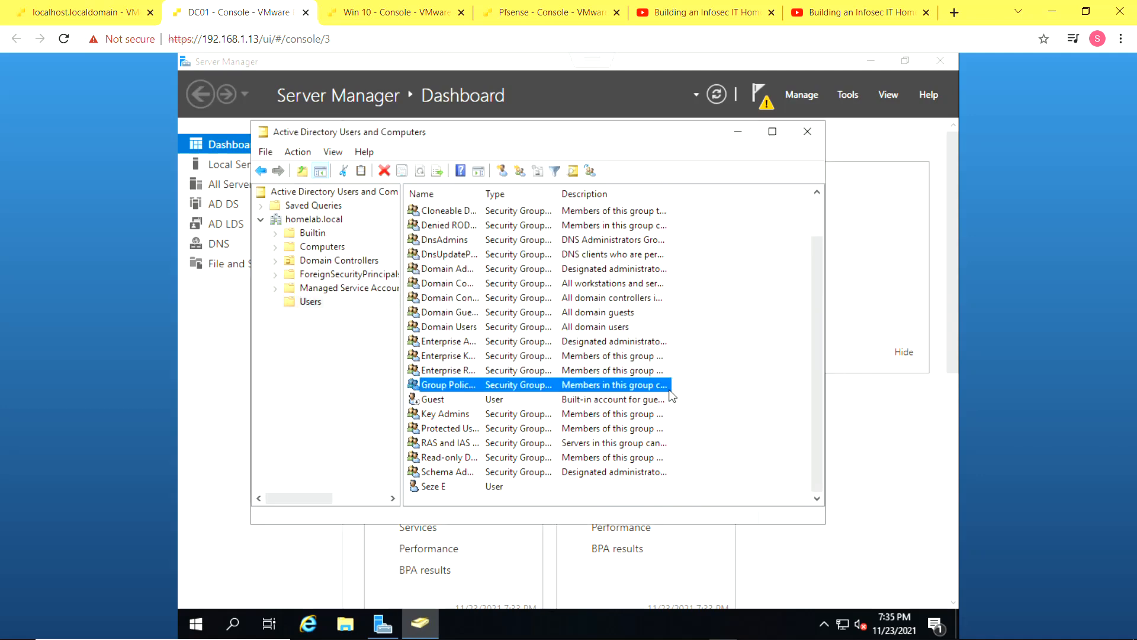
click(470, 491)
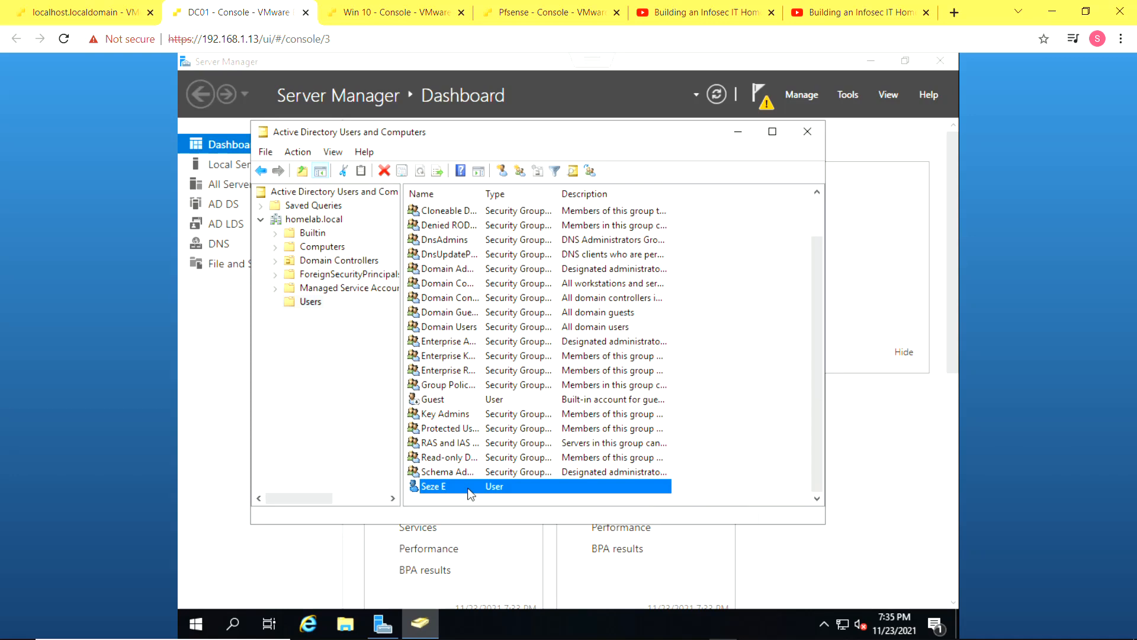
scroll(472, 389, up, 1)
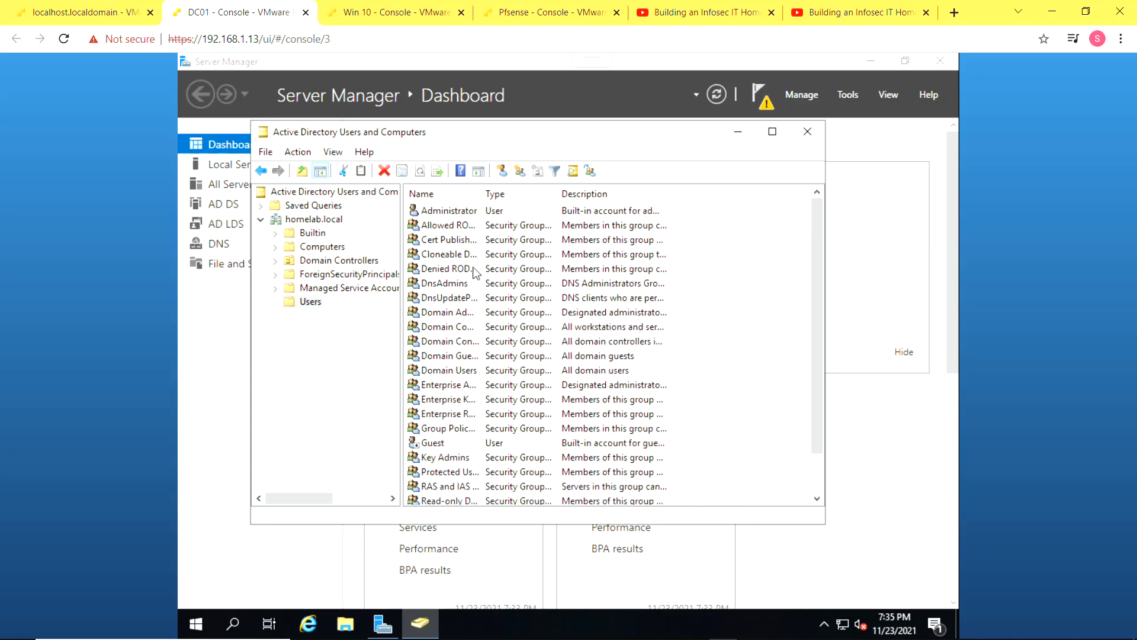
Disable the built-in Administrator account in Users and acknowledge the confirmation
click(481, 216)
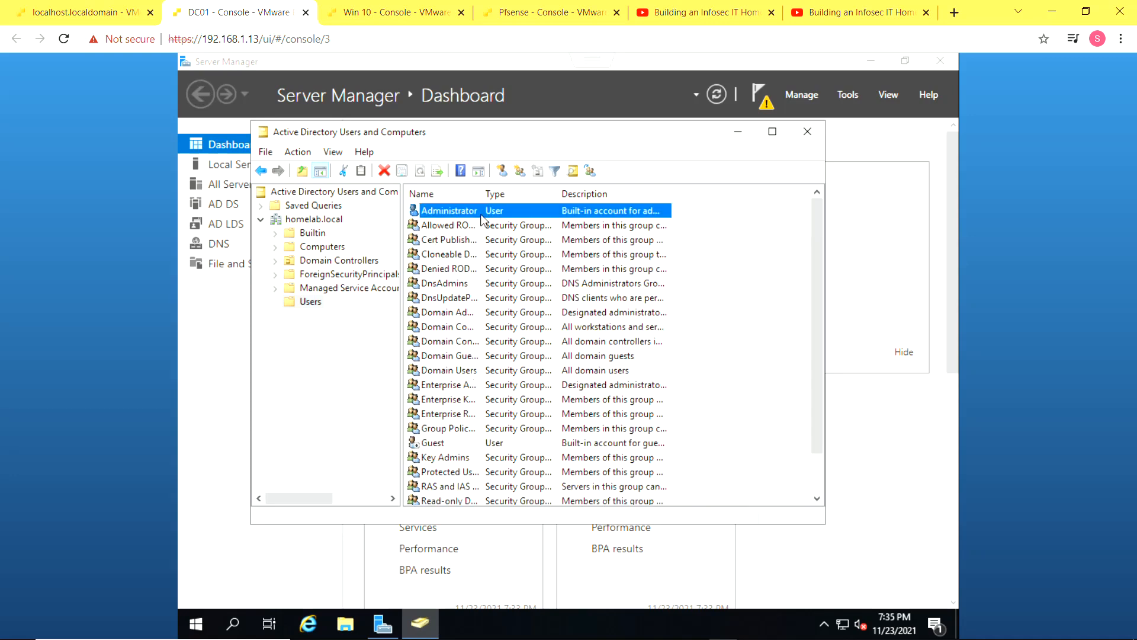
click(477, 212)
click(513, 211)
right_click(512, 208)
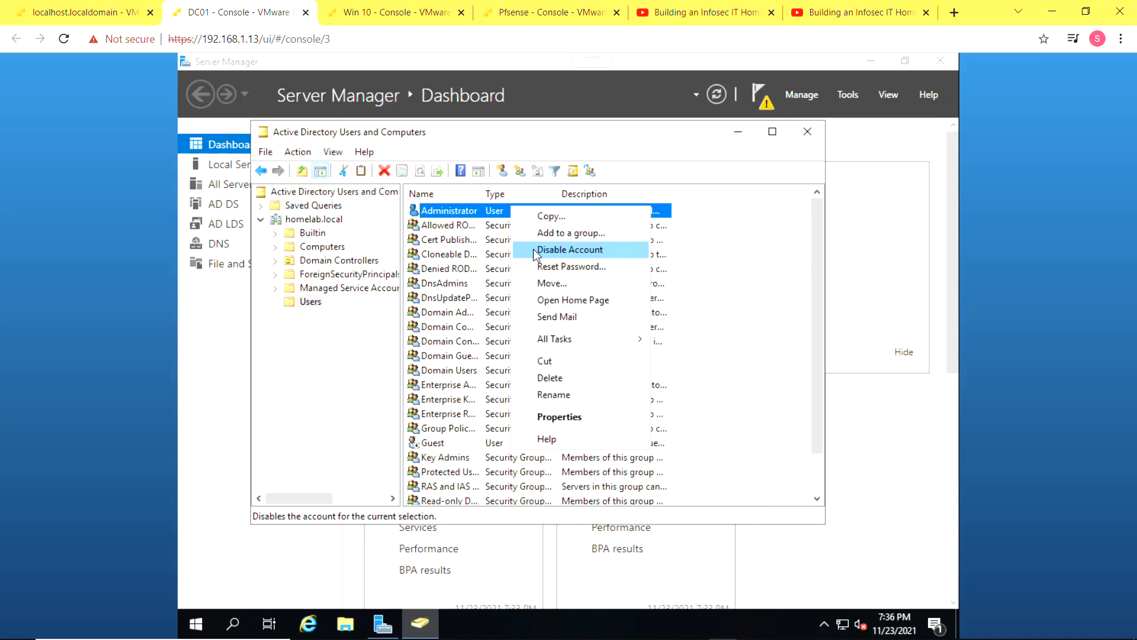
click(556, 250)
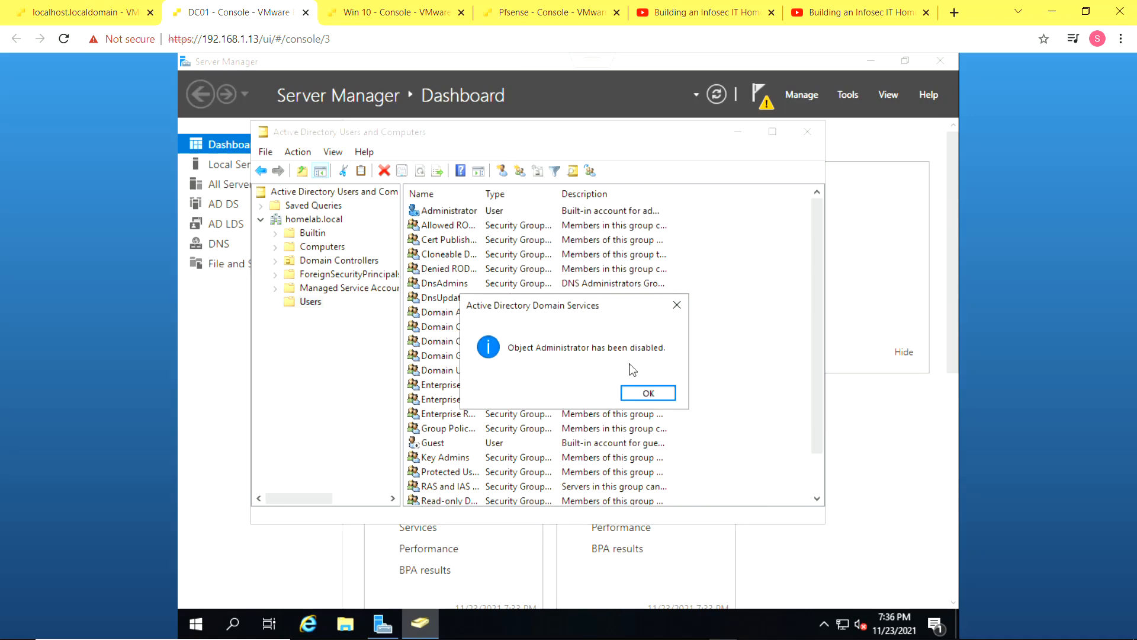
click(647, 391)
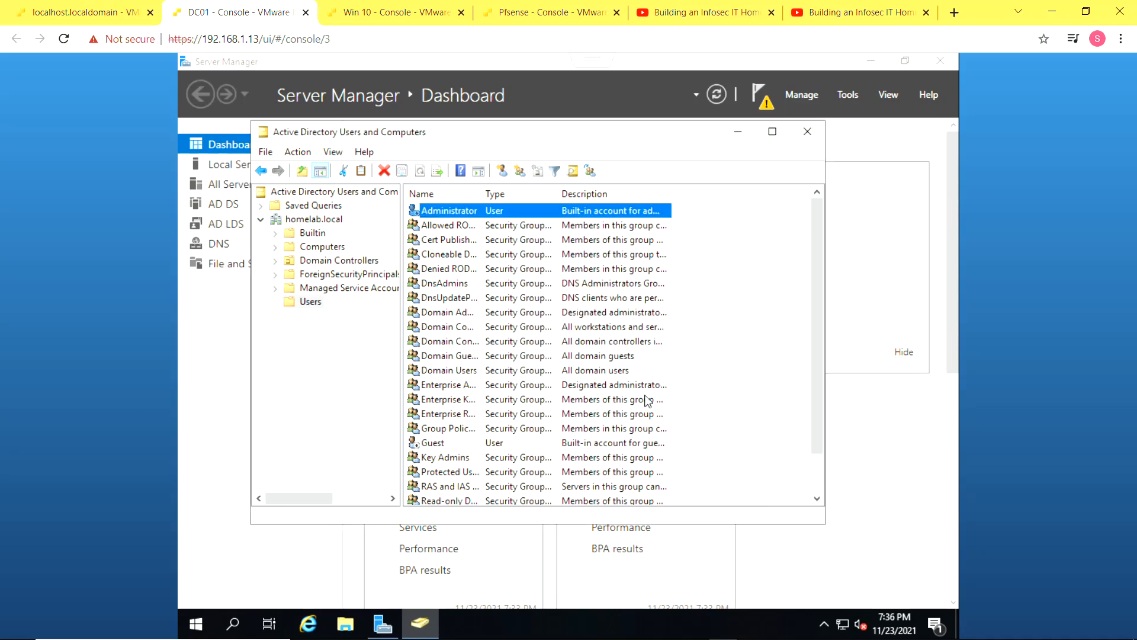
scroll(655, 427, down, 1)
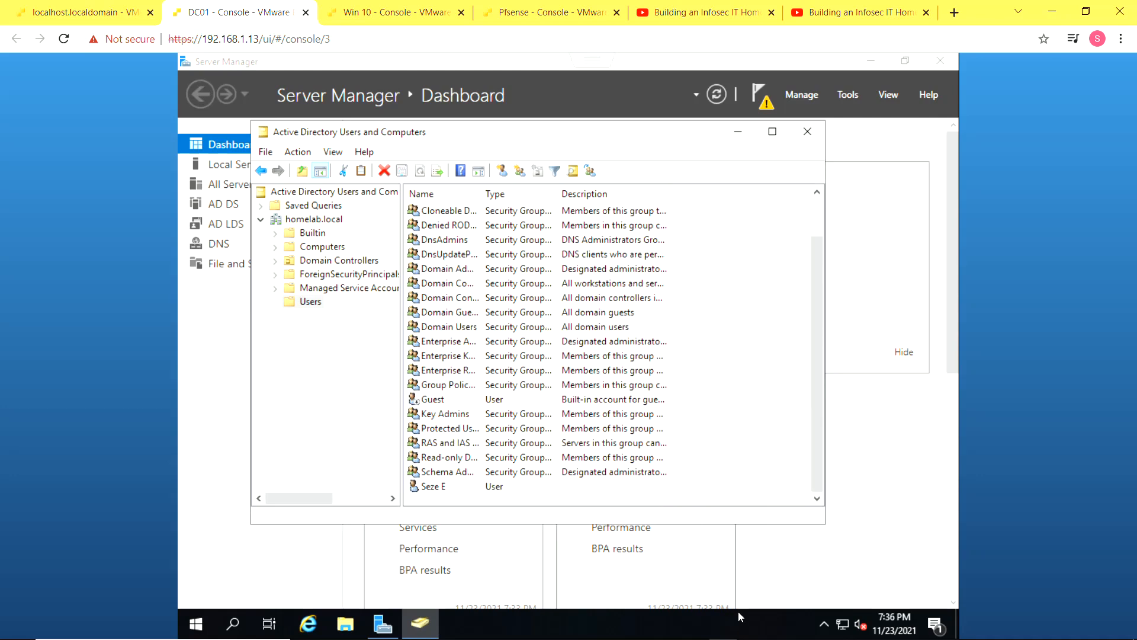
key(alt+Tab)
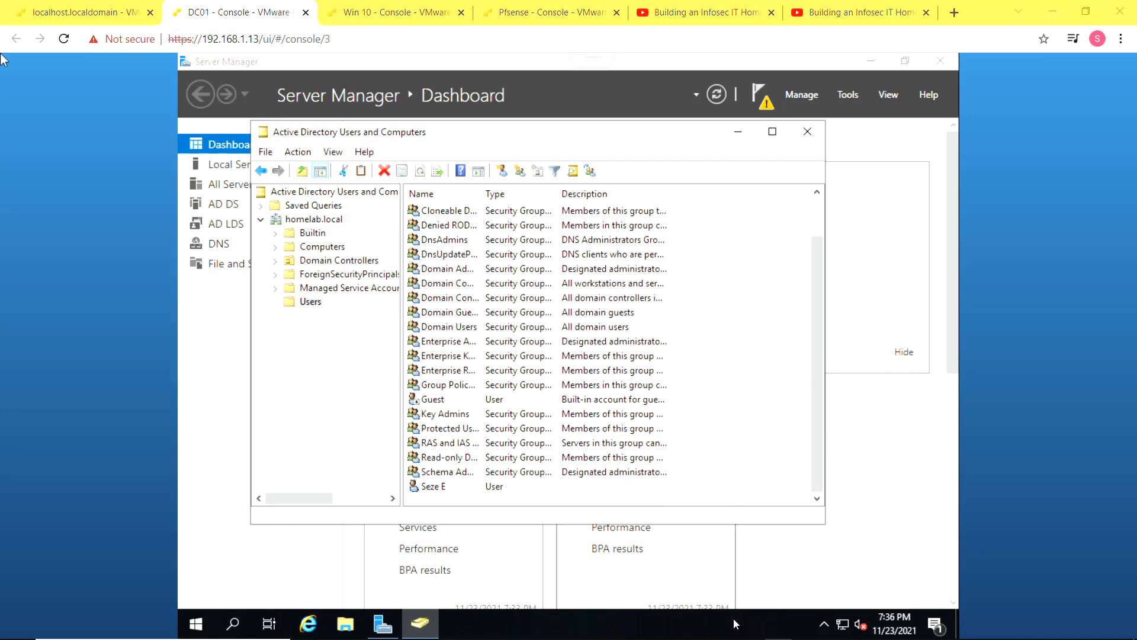
Close Active Directory Users and Computers and sign out of the Administrator session
click(806, 131)
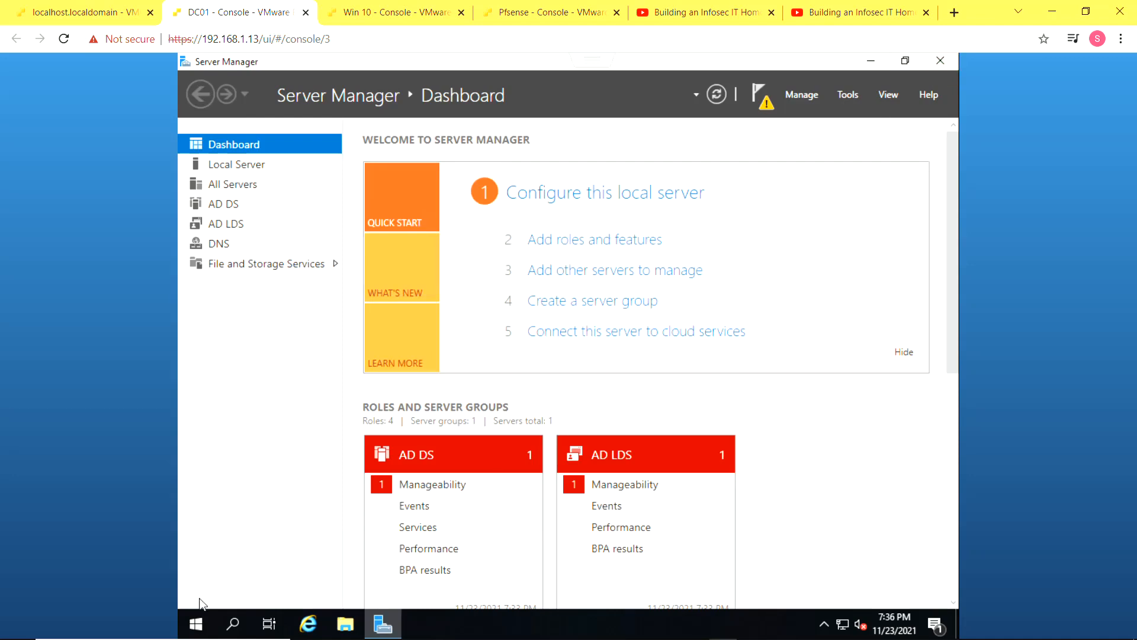
click(209, 625)
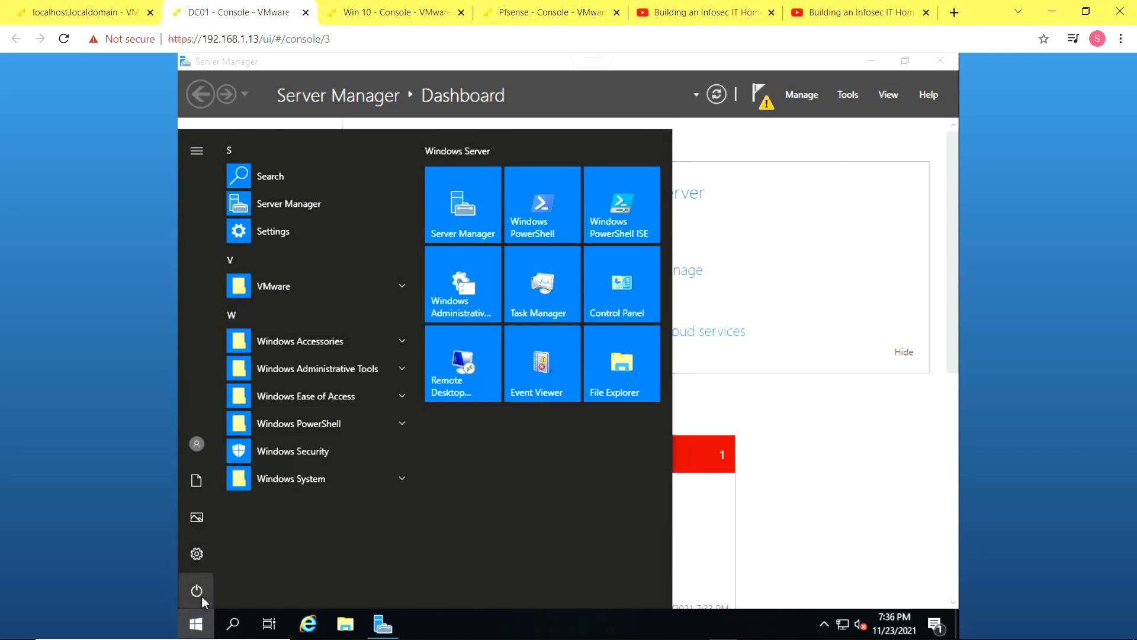
click(202, 596)
click(194, 443)
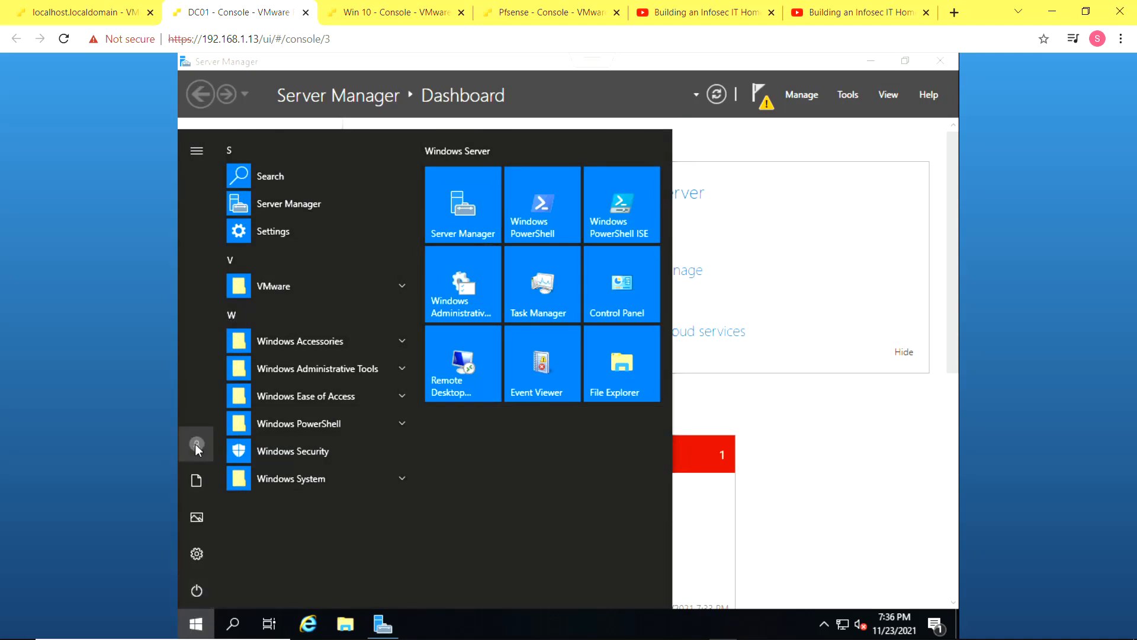
click(195, 444)
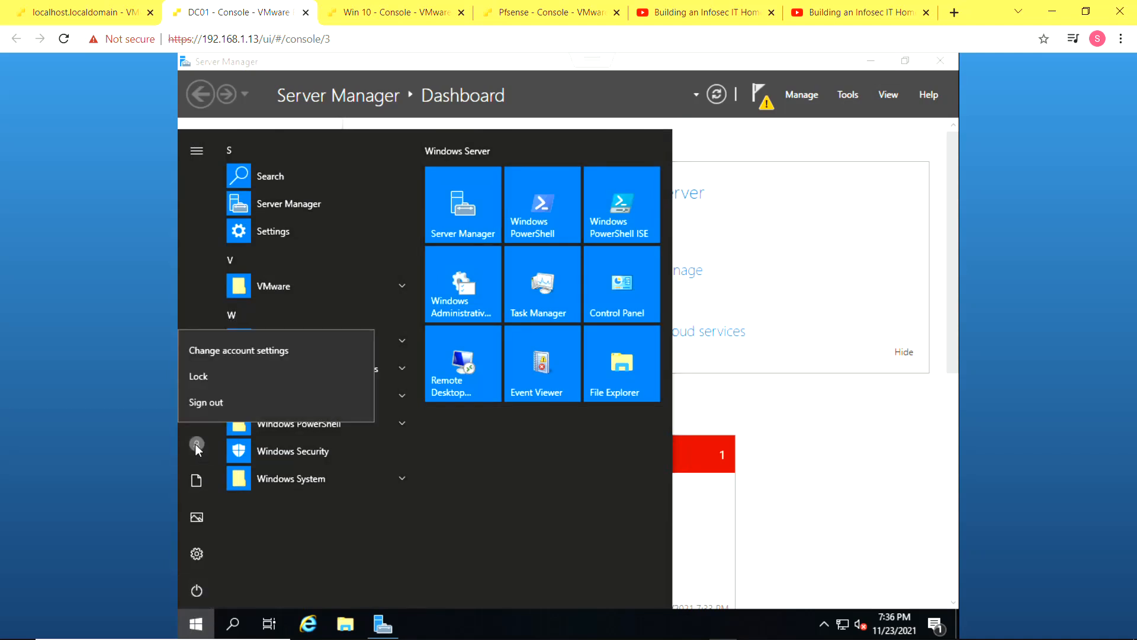
click(221, 404)
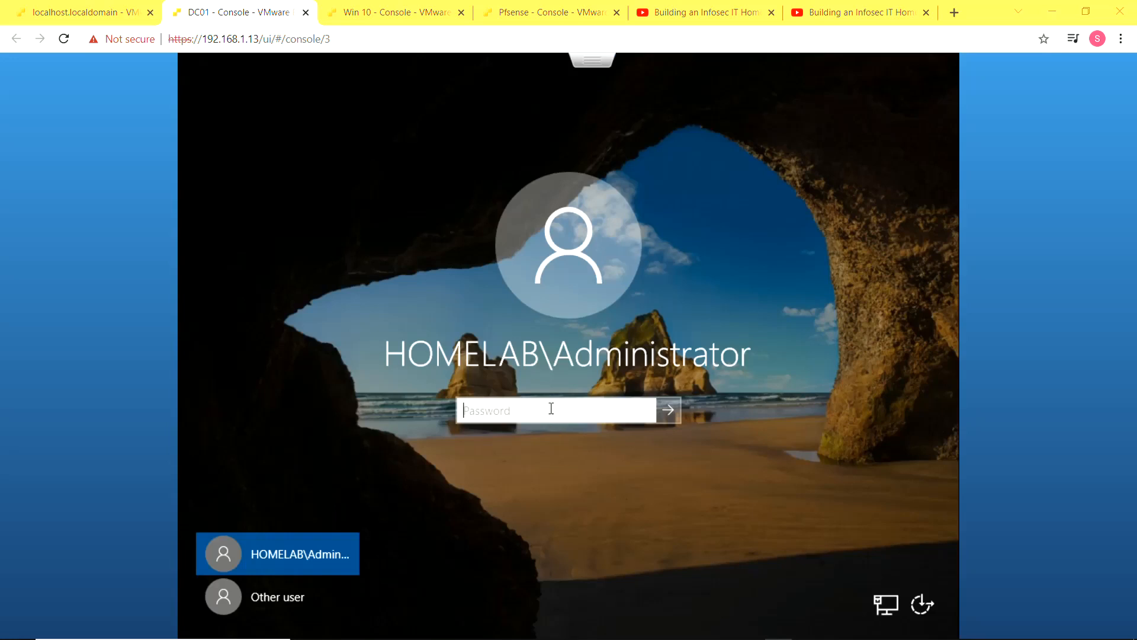
Try signing in as Administrator and dismiss the account-disabled message
text(••••••••••)
key(Return)
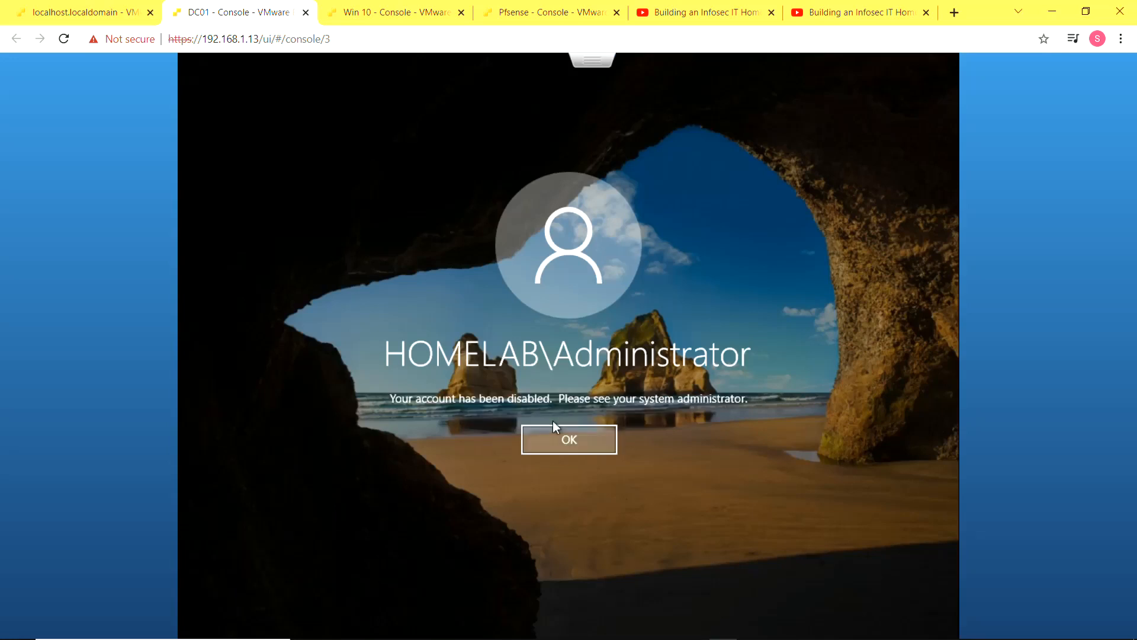
click(553, 423)
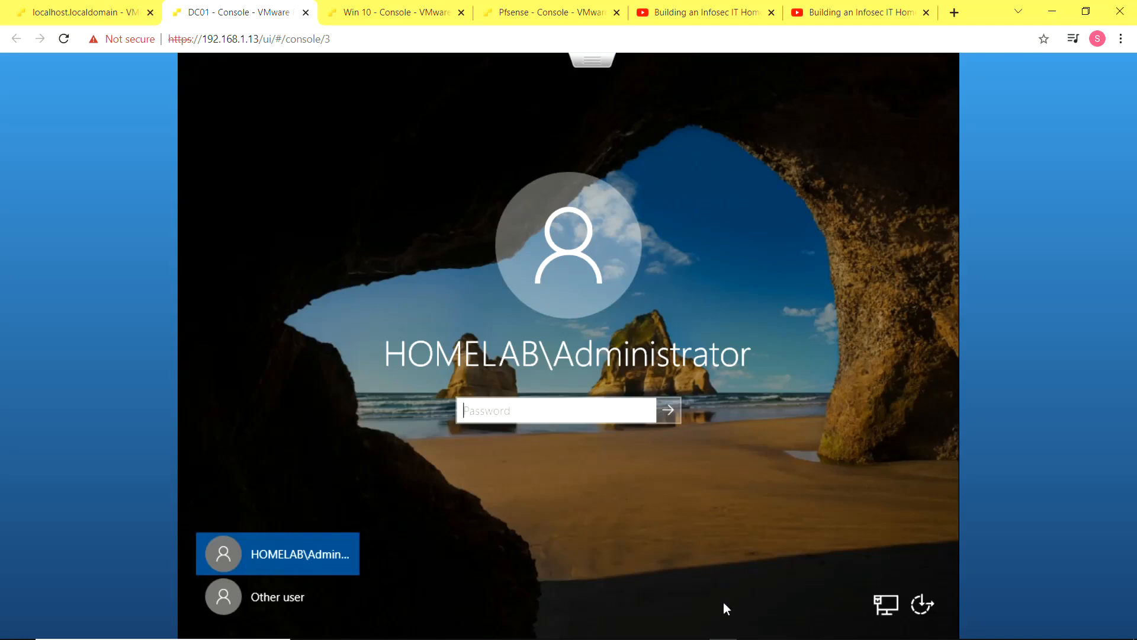
Sign in as the new admin user via Other user and dismiss the Windows Admin Center prompt
click(312, 583)
text(sezcurity)
key(Tab)
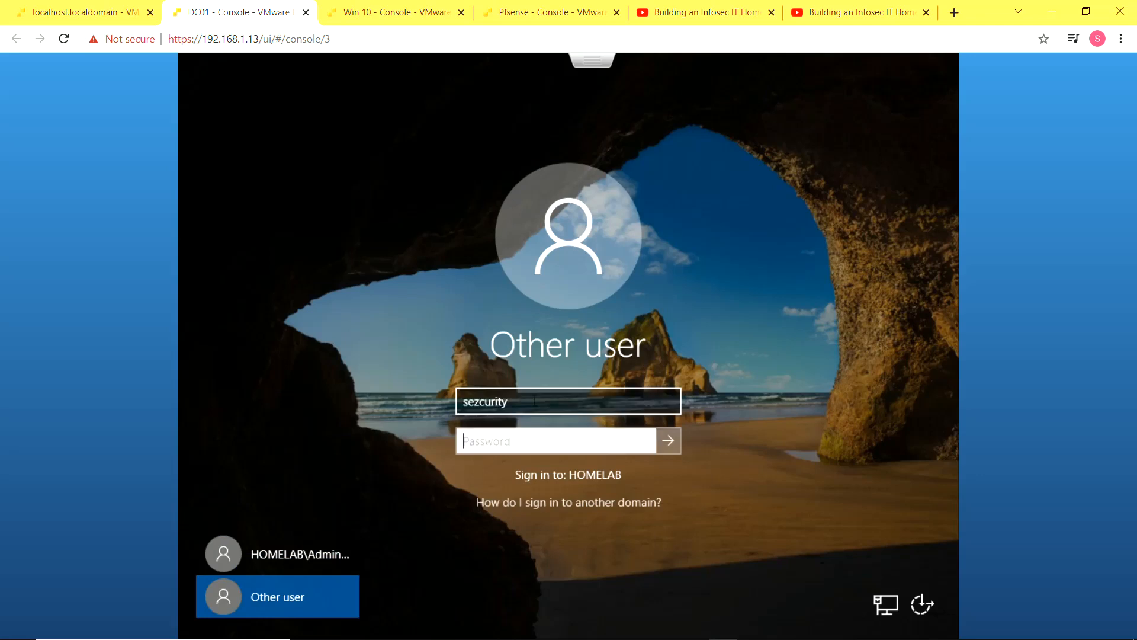
text(••••••••••)
key(Return)
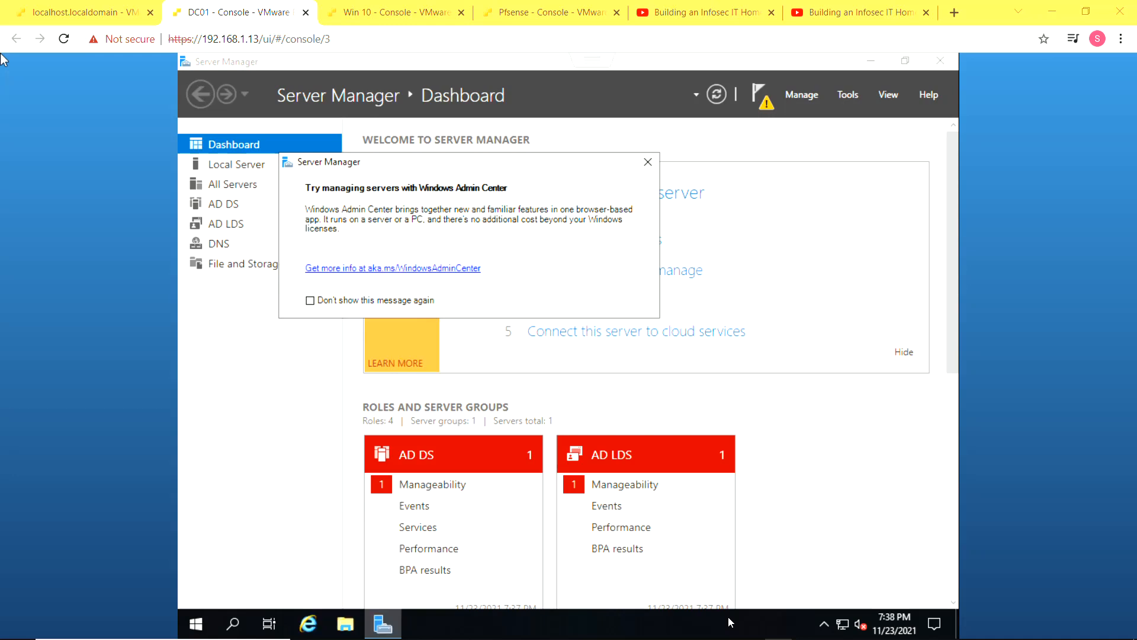
key(Escape)
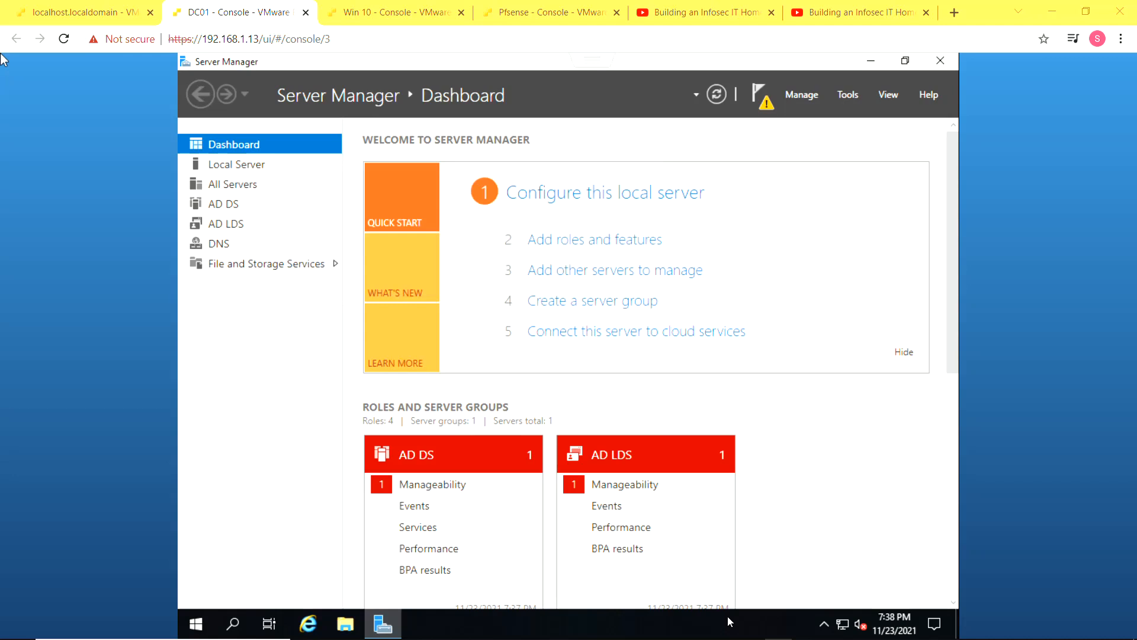